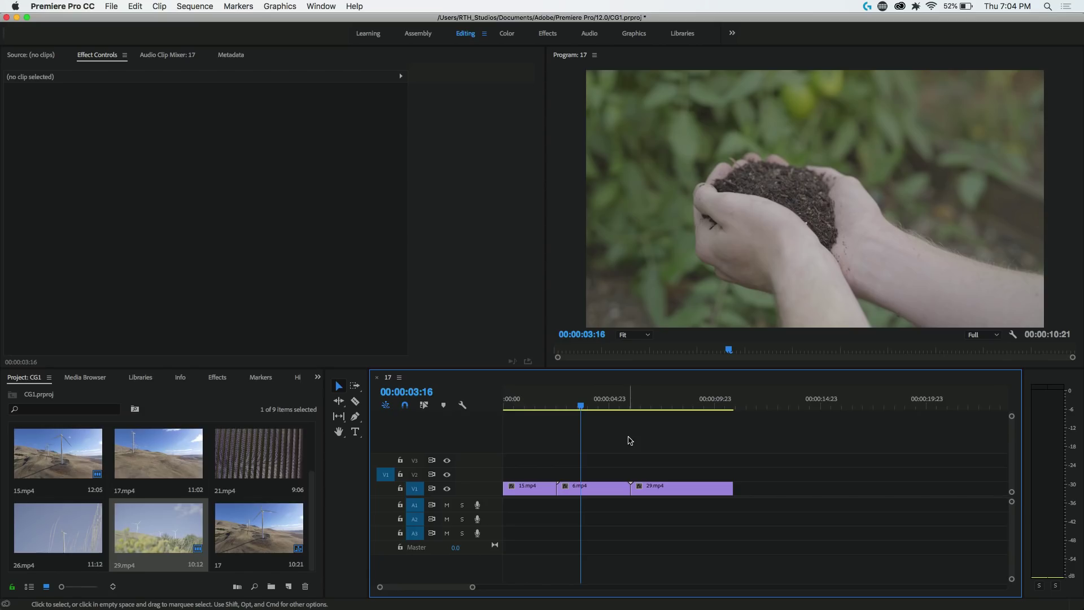
- Save the project, then apply the Cinema Grade effect to the 6.mp4 clip and open the effect's controls
key("super+s")
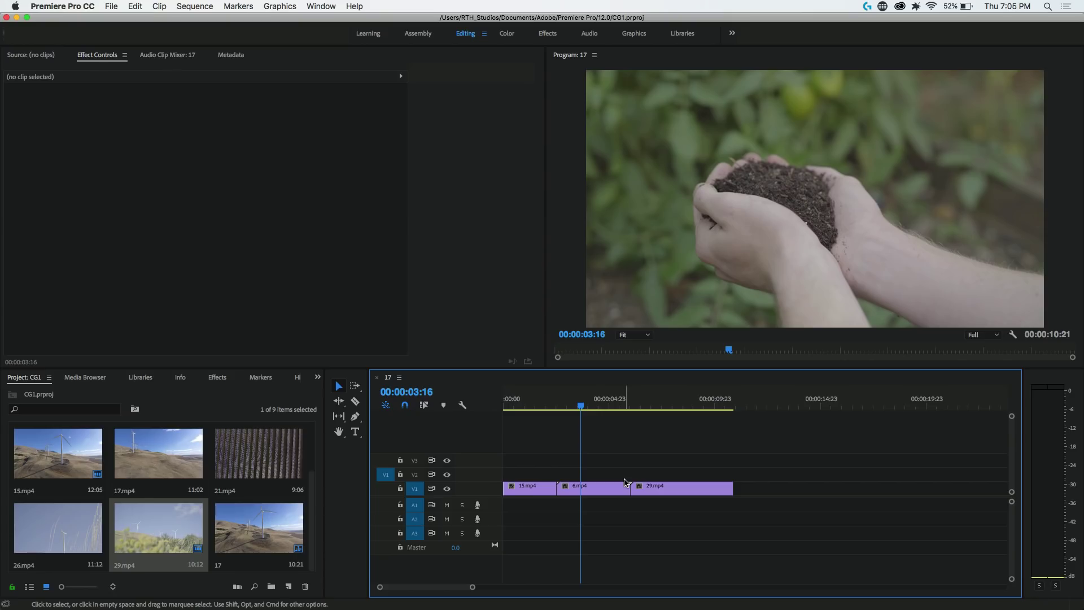
left_click(218, 379)
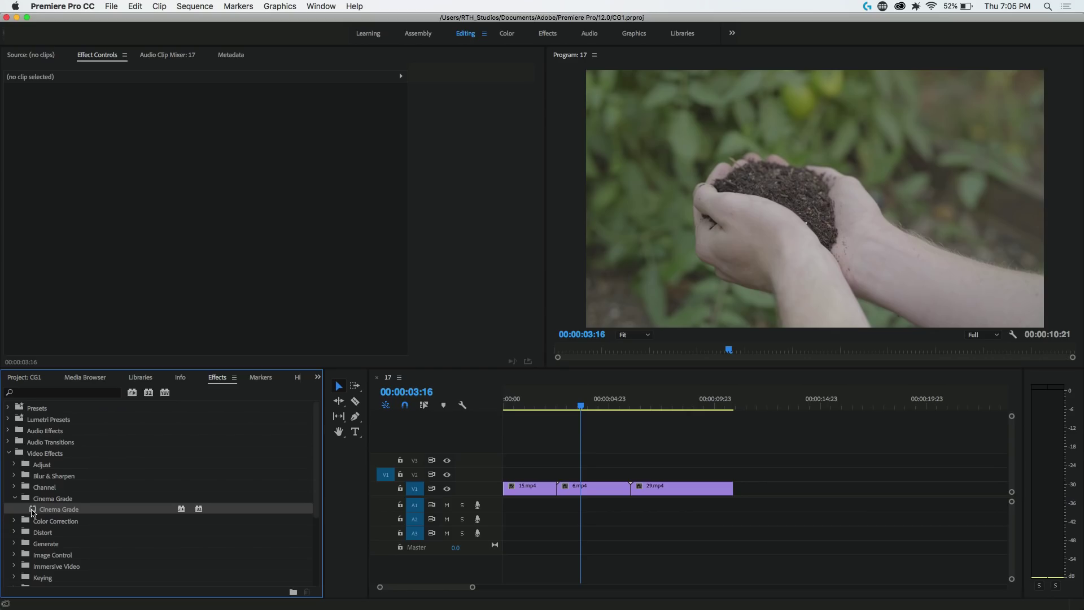
left_click_drag(33, 512, 595, 491)
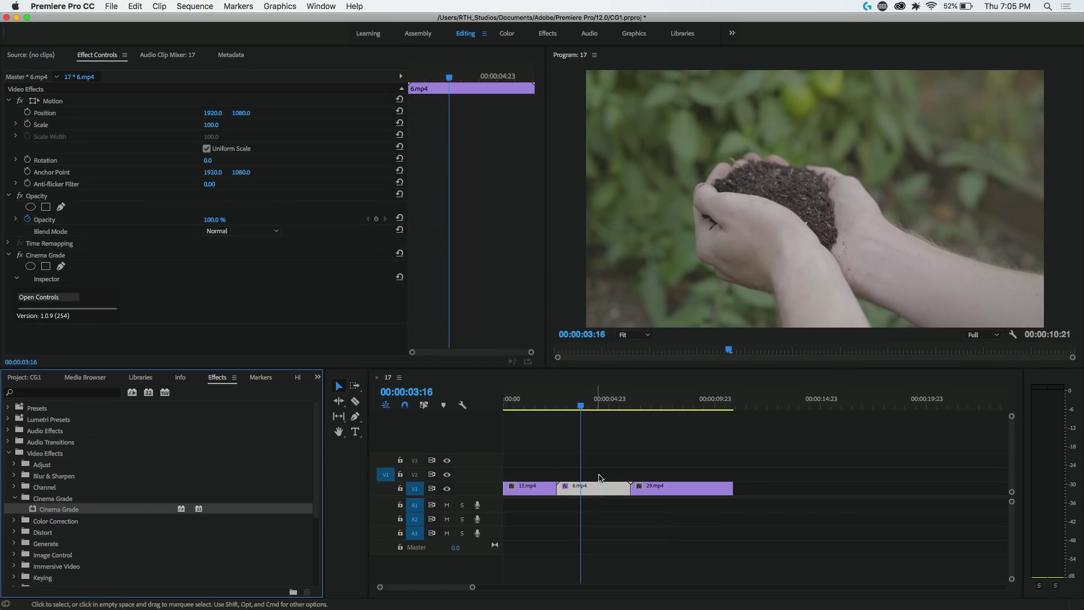
left_click(57, 298)
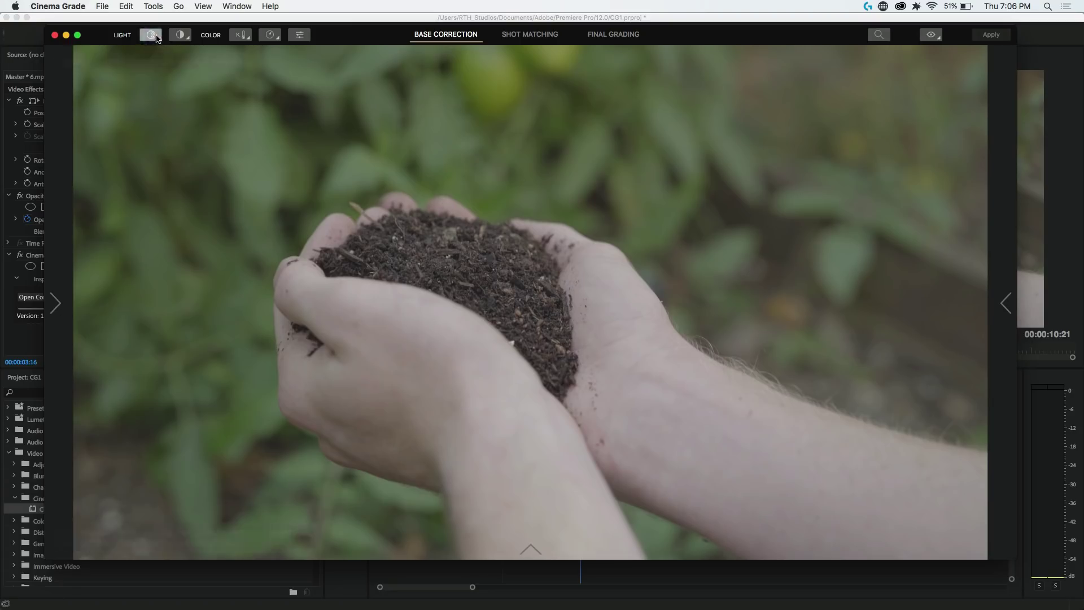
- Raise the contrast of the hands-with-soil shot and warm its color temperature
left_click(179, 36)
key("c")
left_click_drag(734, 234, 726, 157)
key("s")
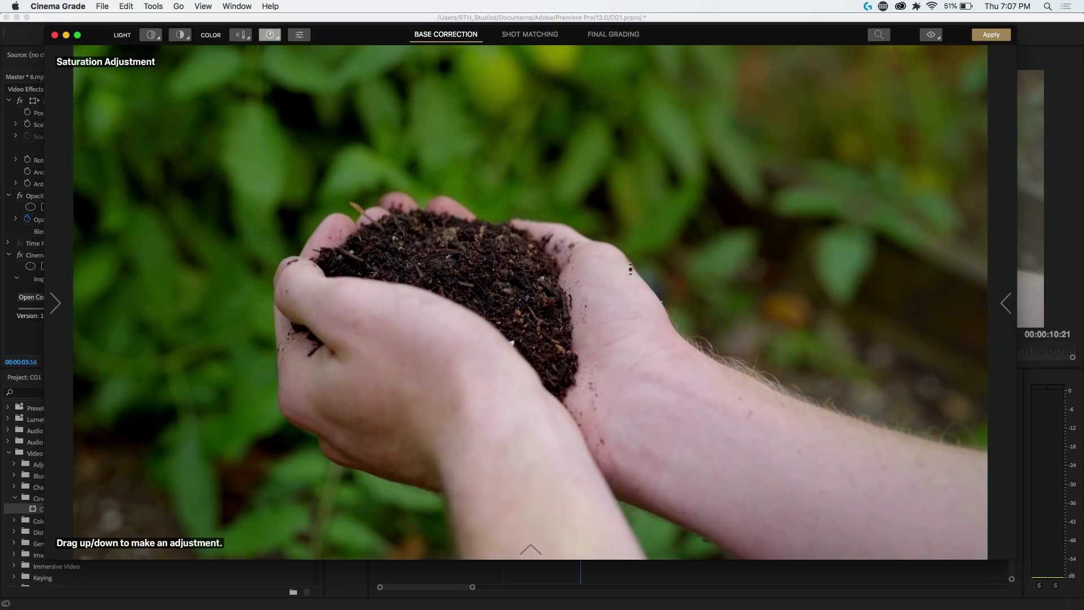
key("t")
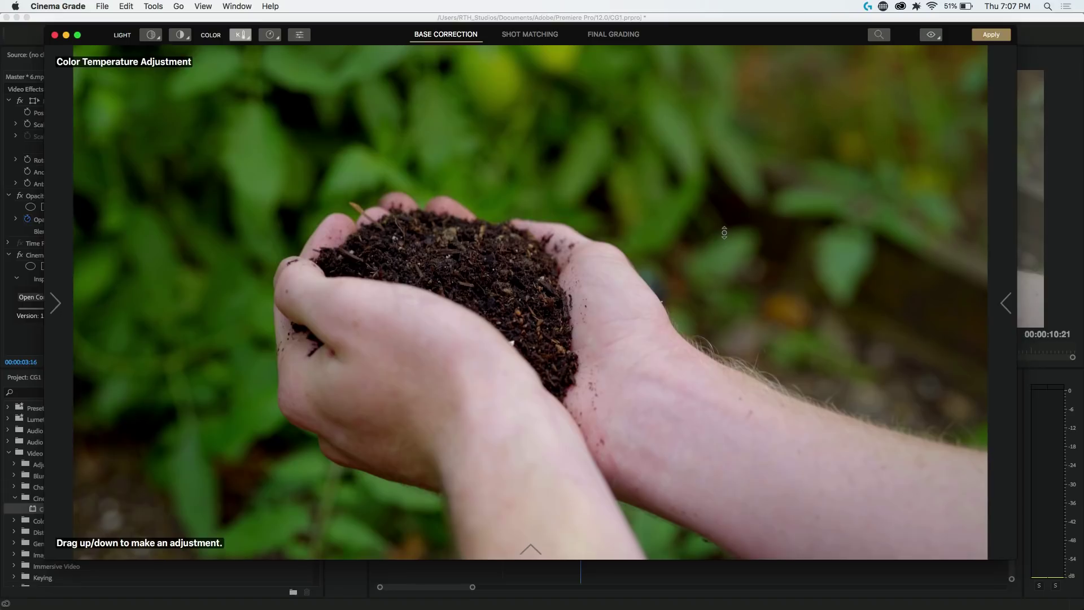
left_click_drag(724, 233, 726, 214)
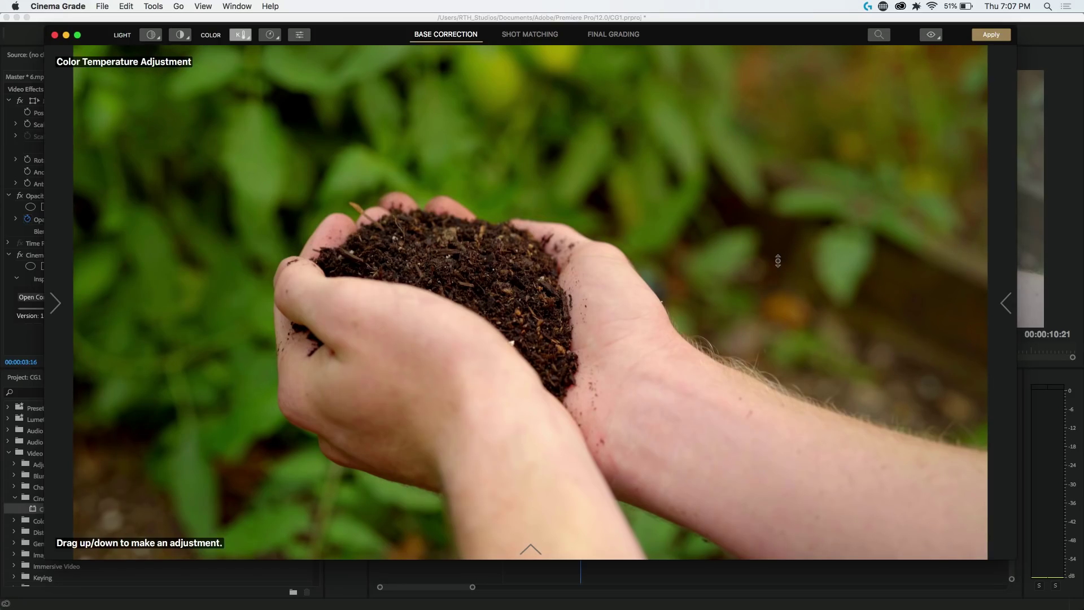
- Fine-tune the contrast pivot of the hands shot and raise its exposure slightly
key("p")
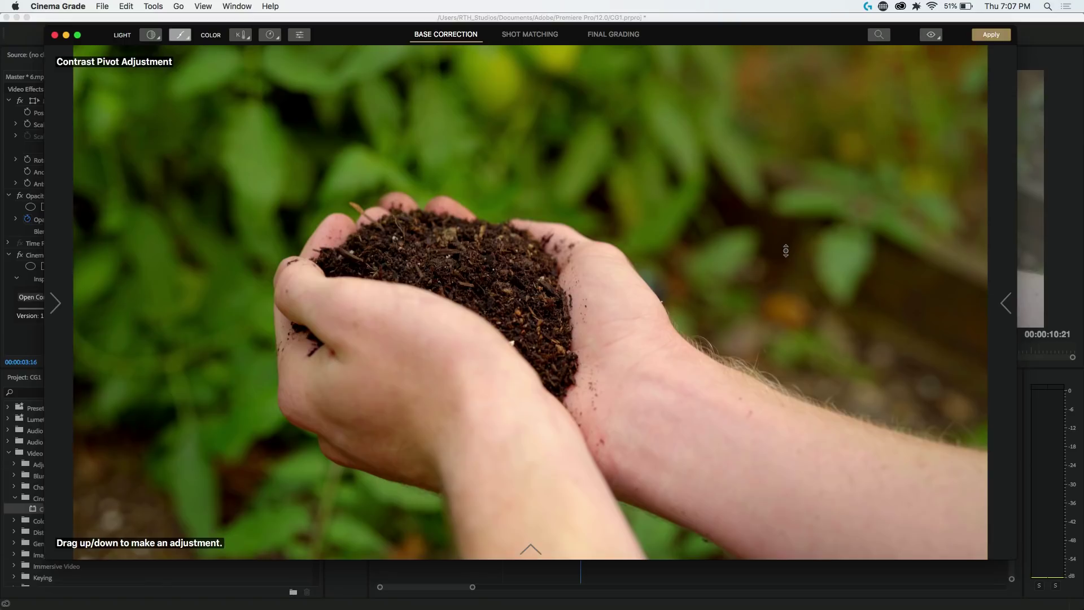
mouse_move(785, 251)
left_mouse_down()
mouse_move(785, 236)
mouse_move(781, 267)
mouse_move(782, 244)
left_mouse_up()
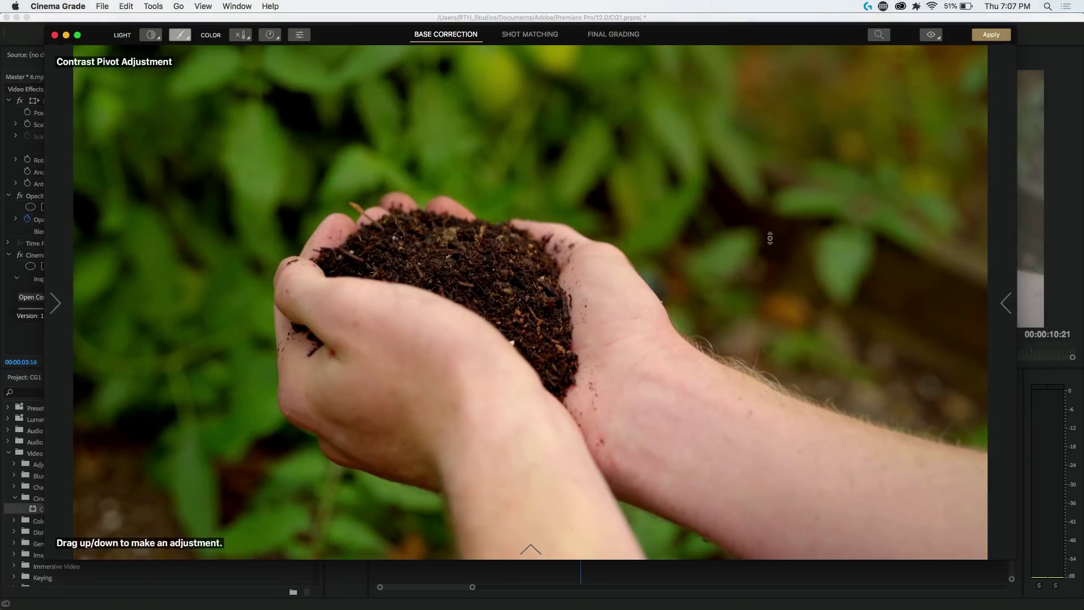
key("e")
mouse_move(770, 224)
left_mouse_down()
mouse_move(769, 188)
mouse_move(767, 218)
left_mouse_up()
- Lower the bright skin tones on the hand slightly and lift the shadows in the dark background
key("h")
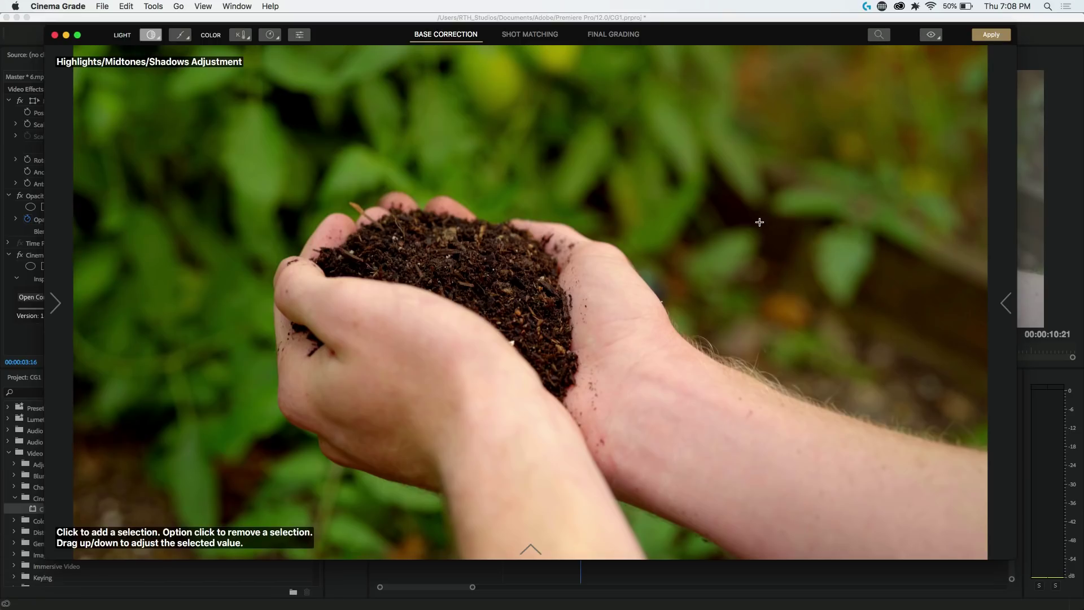
left_click(508, 375)
left_click(507, 377)
left_click_drag(507, 377, 507, 382)
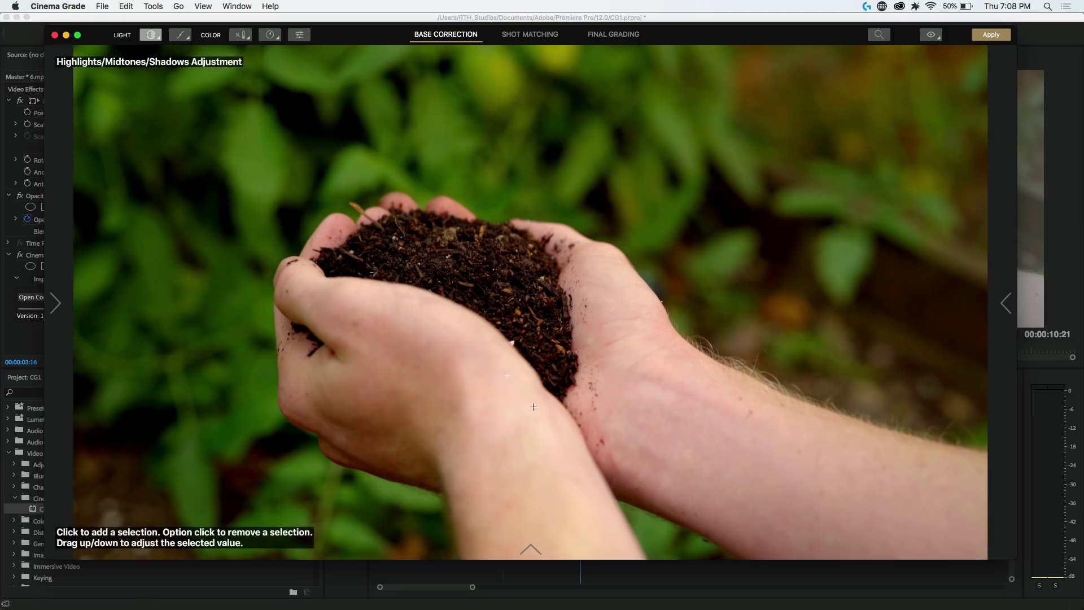
left_click(779, 229)
mouse_move(778, 230)
left_mouse_down()
mouse_move(777, 218)
mouse_move(779, 227)
left_mouse_up()
- Reduce the saturation of the tonal range sampled from the background leaves
key("s")
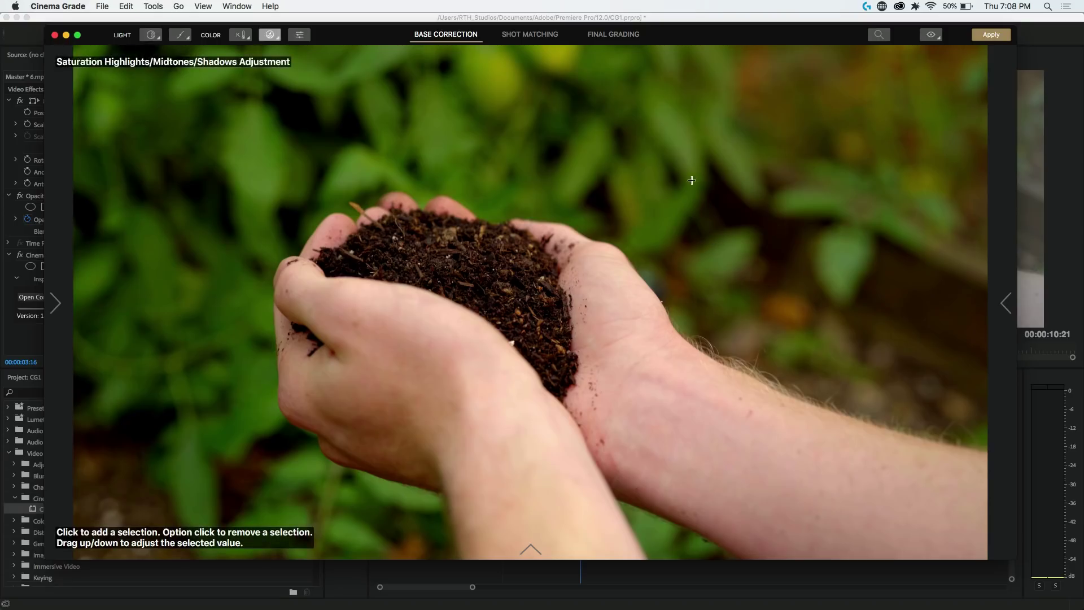
left_click(299, 113)
left_click_drag(298, 113, 299, 152)
- Shift the green leaves toward a warmer, yellower hue and apply the grade to the clip
key("h")
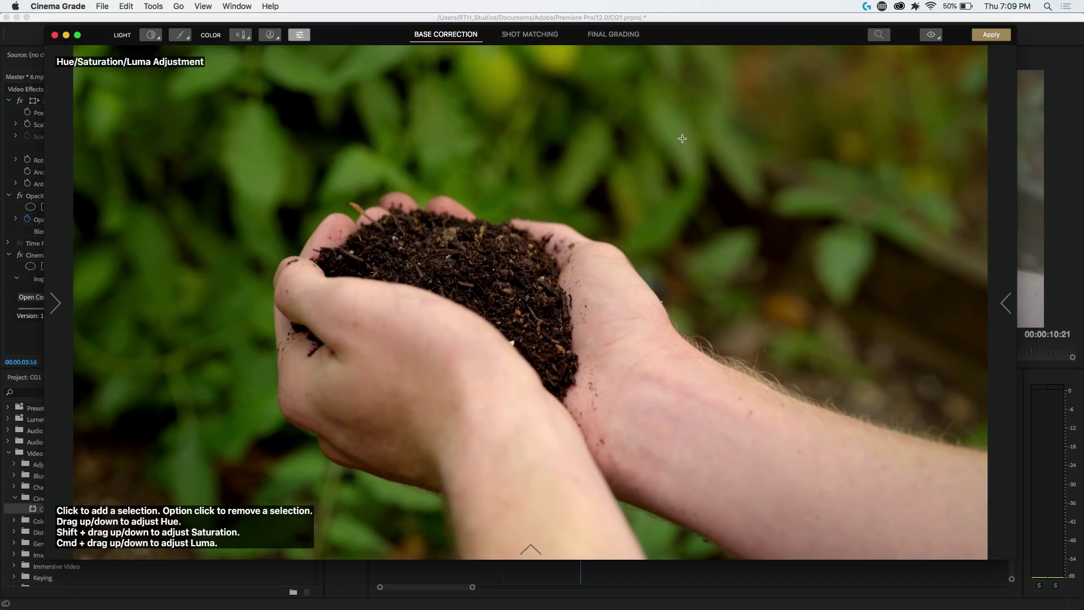
left_click(436, 129)
mouse_move(435, 130)
left_mouse_down()
mouse_move(433, 102)
mouse_move(436, 130)
mouse_move(439, 109)
left_mouse_up()
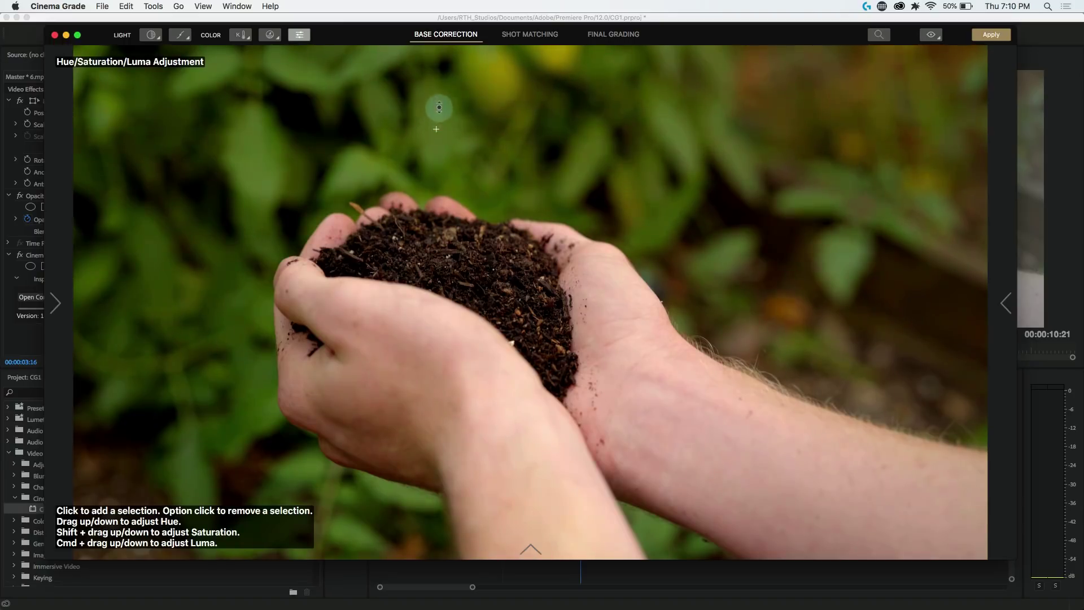
mouse_move(435, 129)
left_mouse_down()
mouse_move(435, 233)
mouse_move(436, 126)
mouse_move(436, 204)
mouse_move(435, 135)
mouse_move(435, 181)
mouse_move(436, 170)
left_mouse_up()
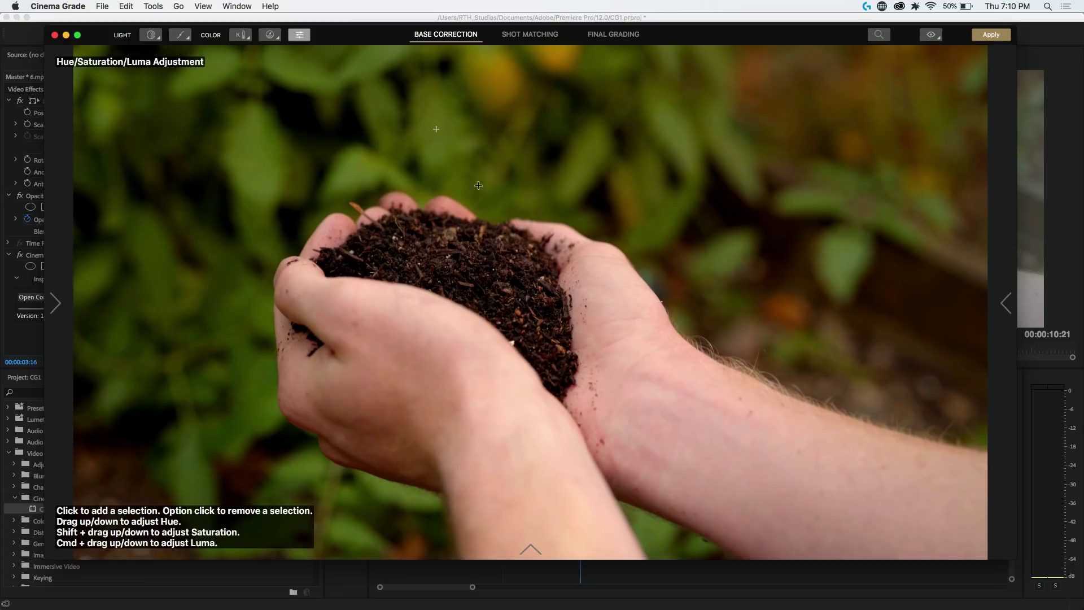
left_click(992, 35)
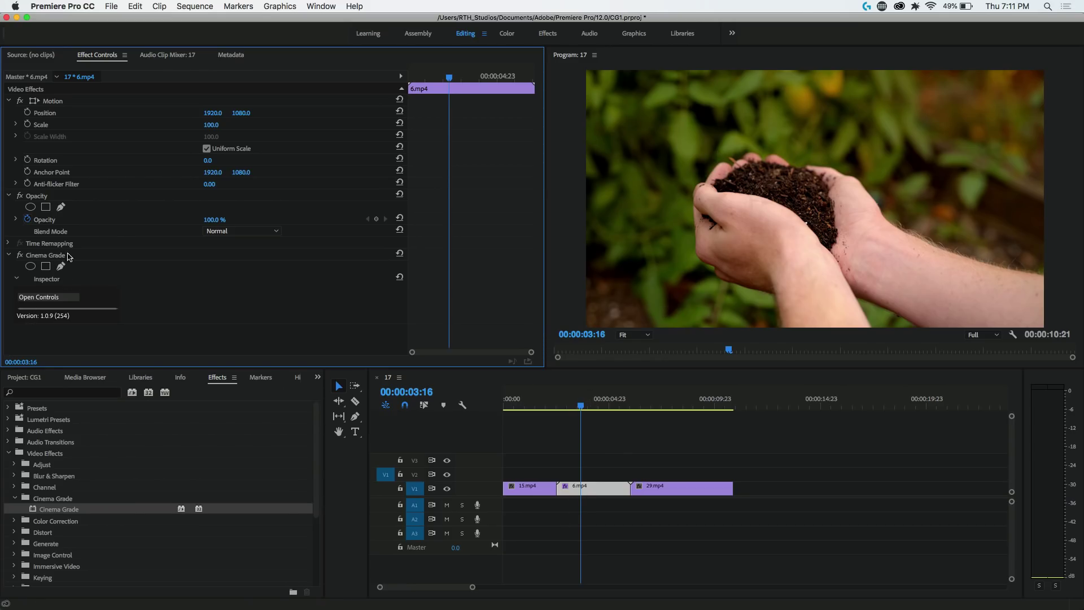
- Apply the Cinema Grade effect to all three clips in the timeline at once
left_click(533, 460)
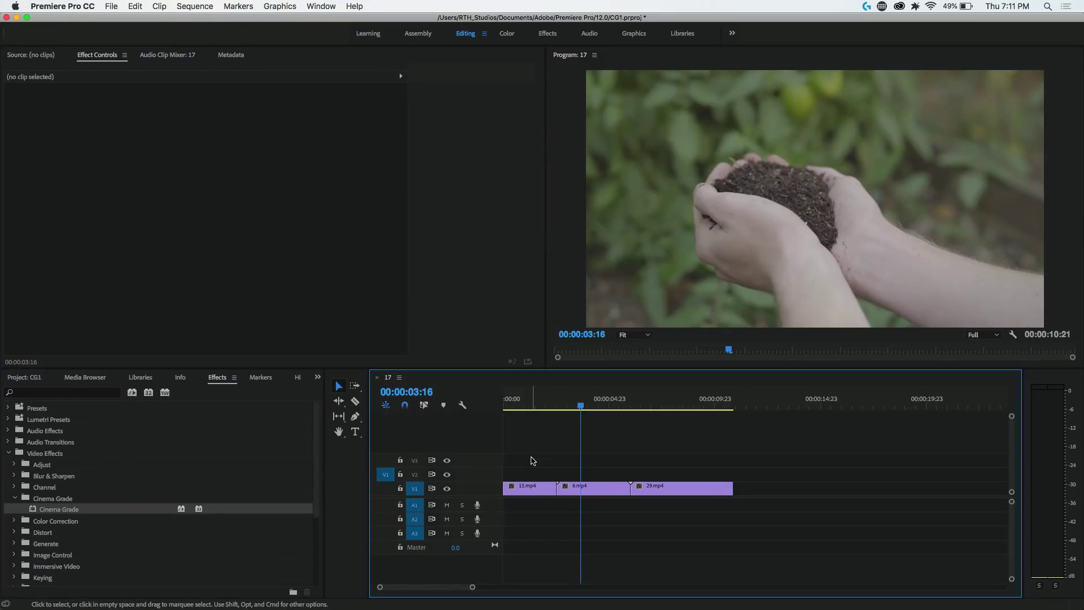
left_click_drag(533, 460, 694, 497)
double_click(35, 510)
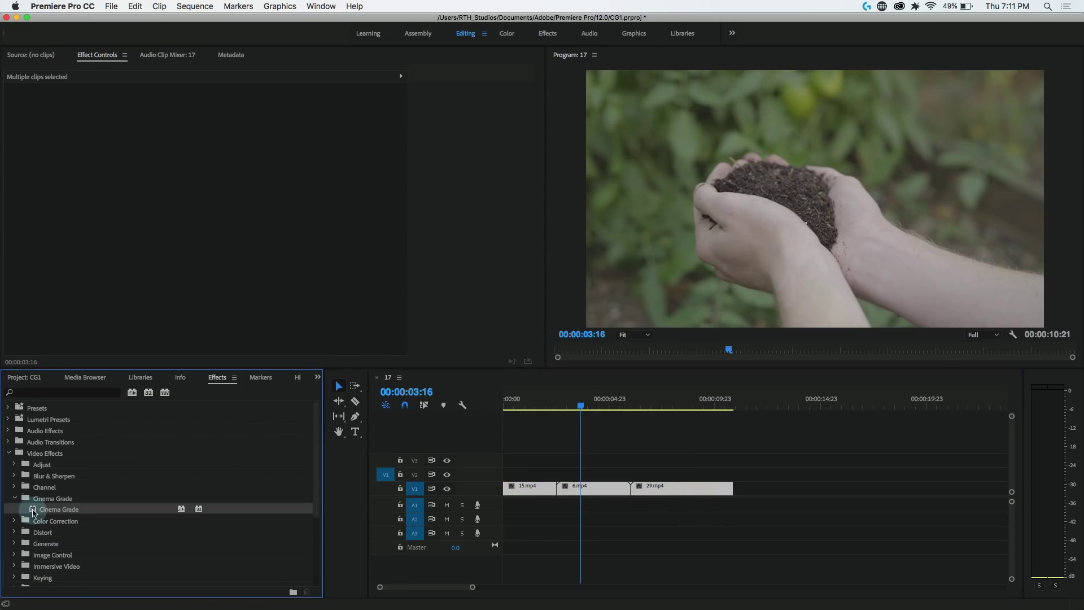
- Select only the 6.mp4 clip and open its Cinema Grade controls
left_click(593, 450)
left_click(594, 490)
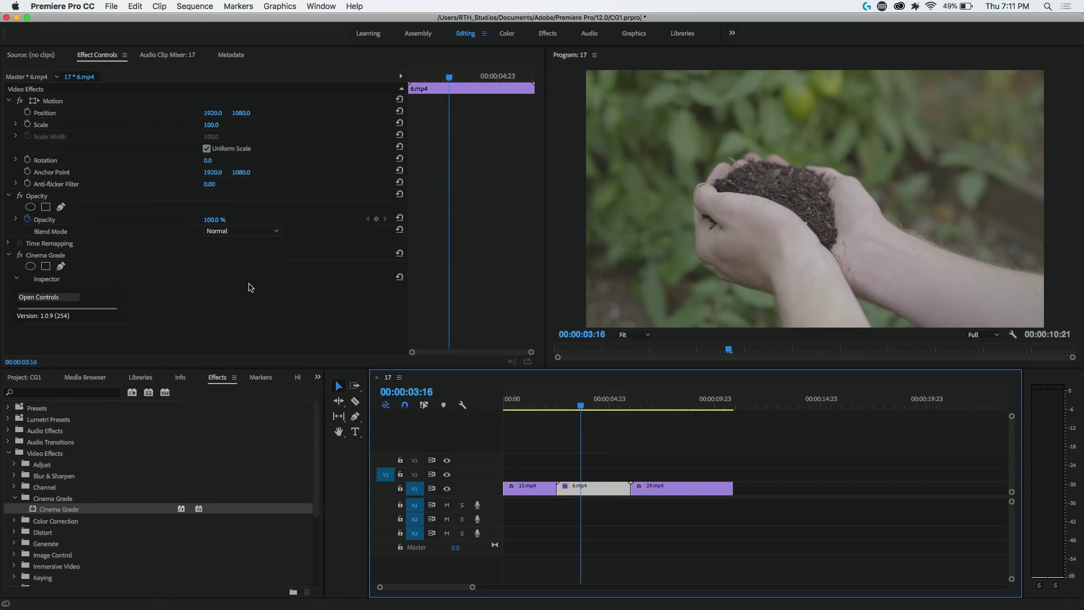
left_click(57, 299)
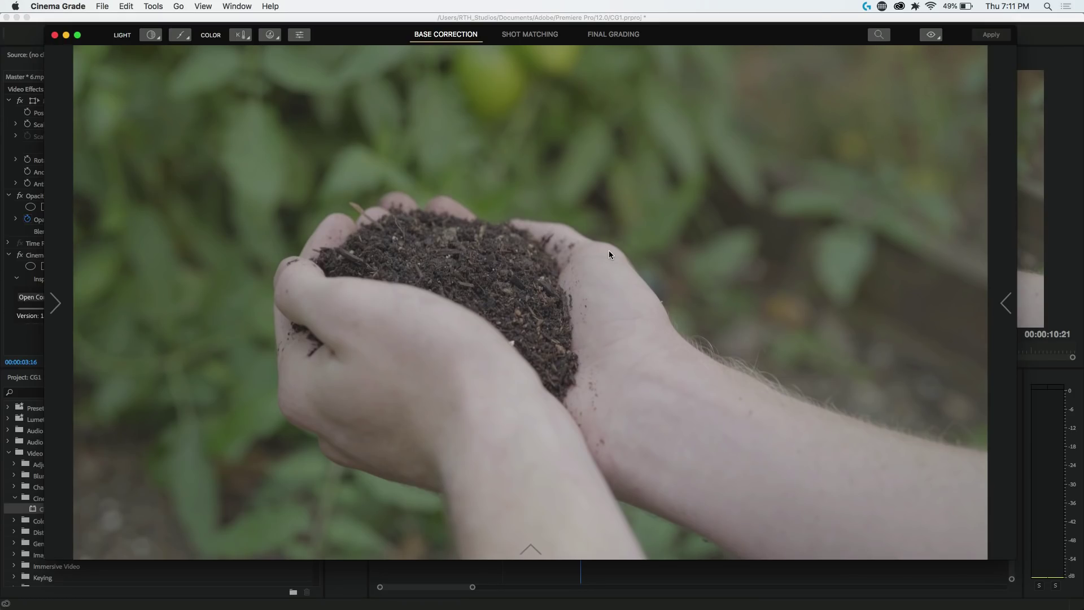
- Step back and forth through the three shots, ending on the wind turbines behind yellow flowers
key("Right")
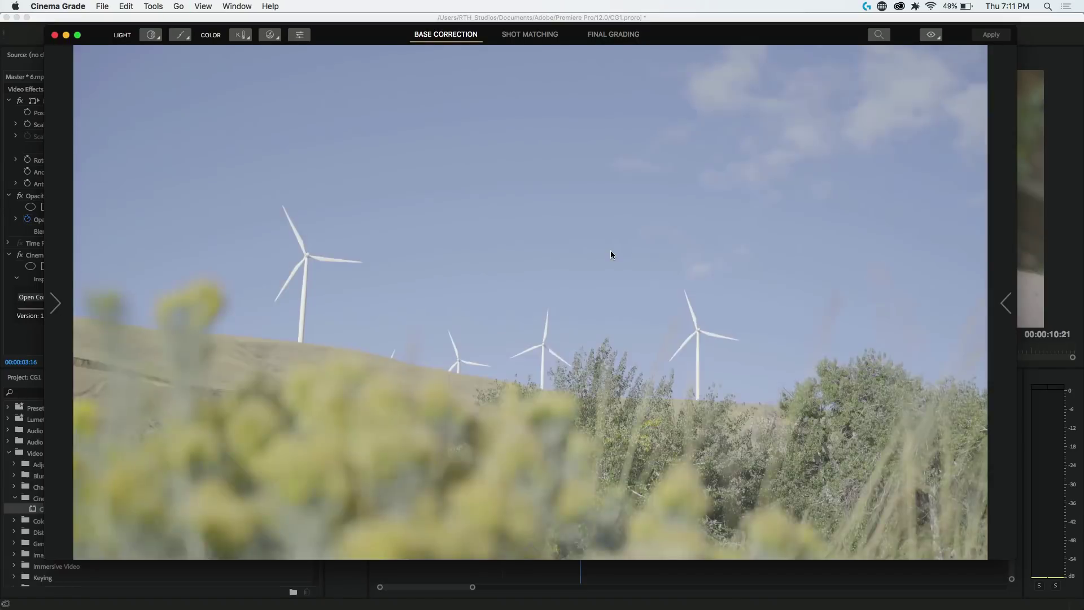
key("Down")
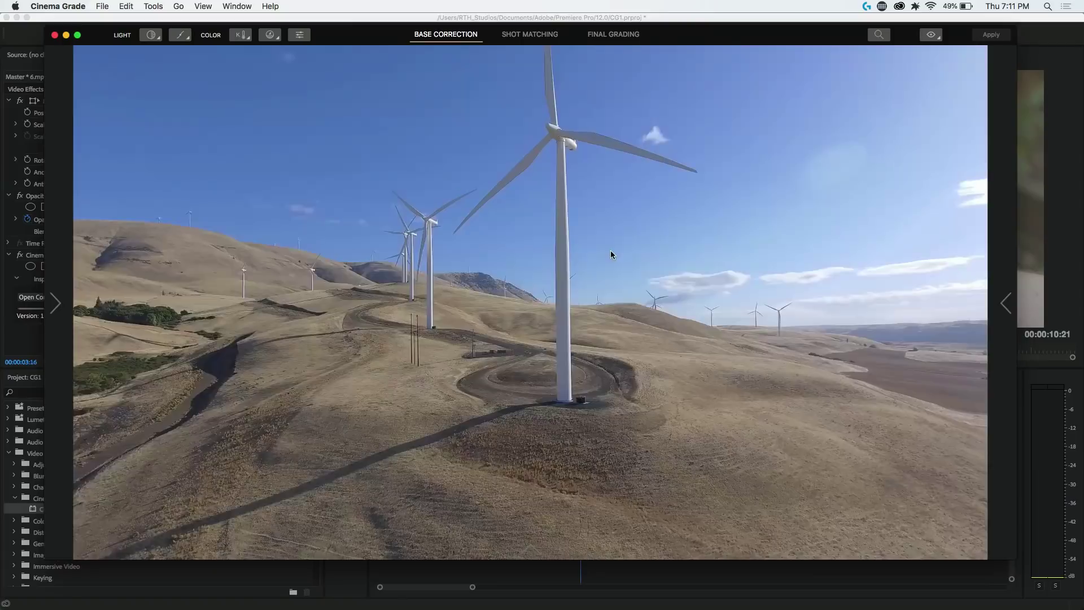
key("Up")
key("Up")
key("Down")
key("Up")
key("Down")
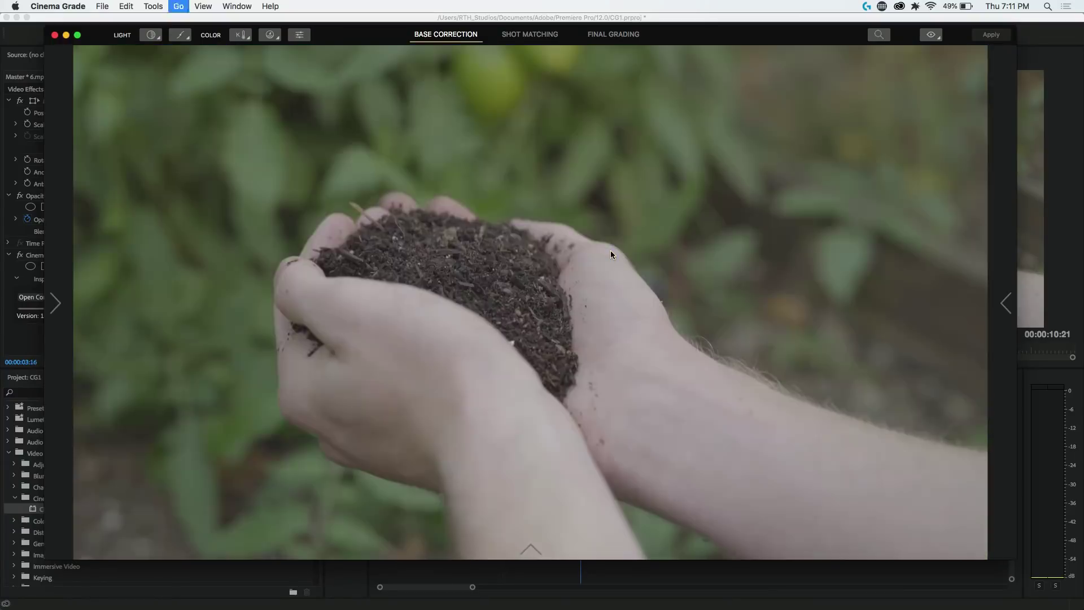
key("Down")
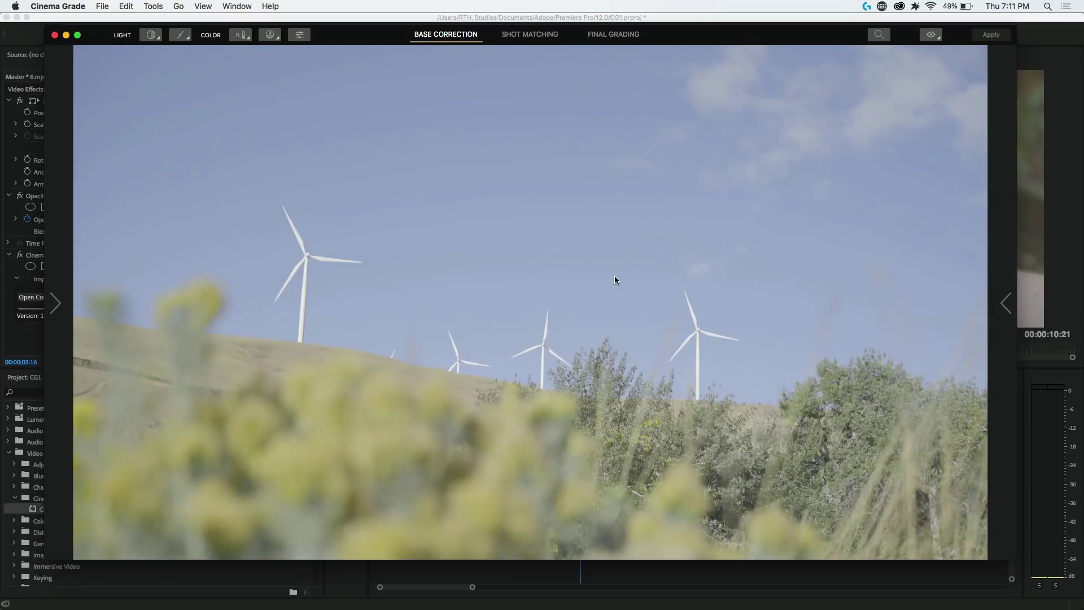
- Raise the contrast of the flower shot and adjust its shadows at the bushes and highlights at the turbine blade
key("c")
left_click_drag(608, 274, 617, 208)
key("p")
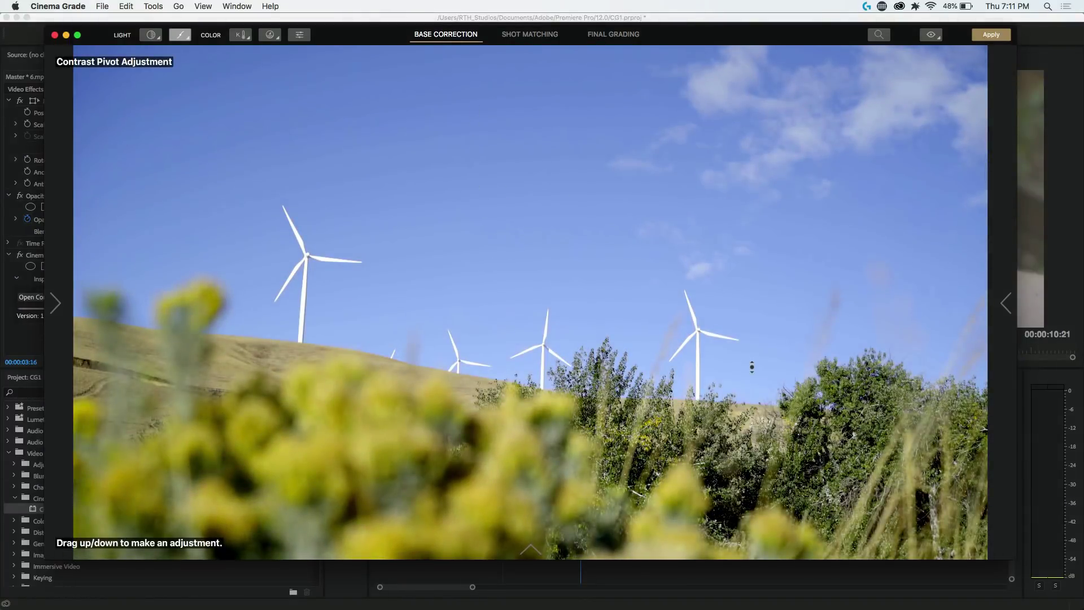
key("h")
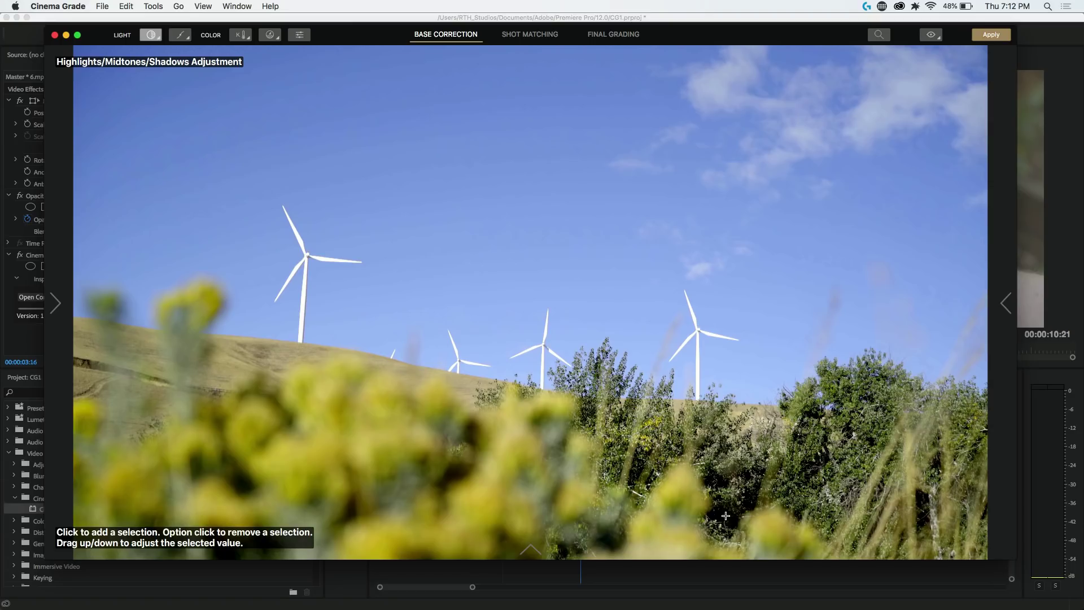
left_click(725, 513)
left_click(290, 230)
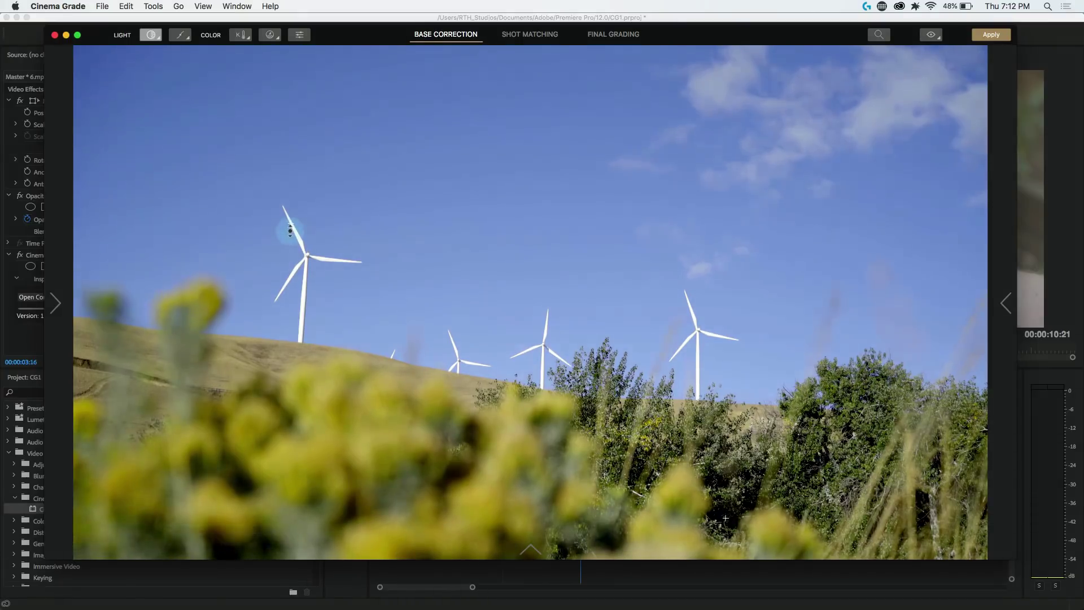
- Fine-tune the saturation of the flower shot and warm its color temperature
key("s")
mouse_move(571, 215)
left_mouse_down()
mouse_move(571, 230)
mouse_move(571, 214)
left_mouse_up()
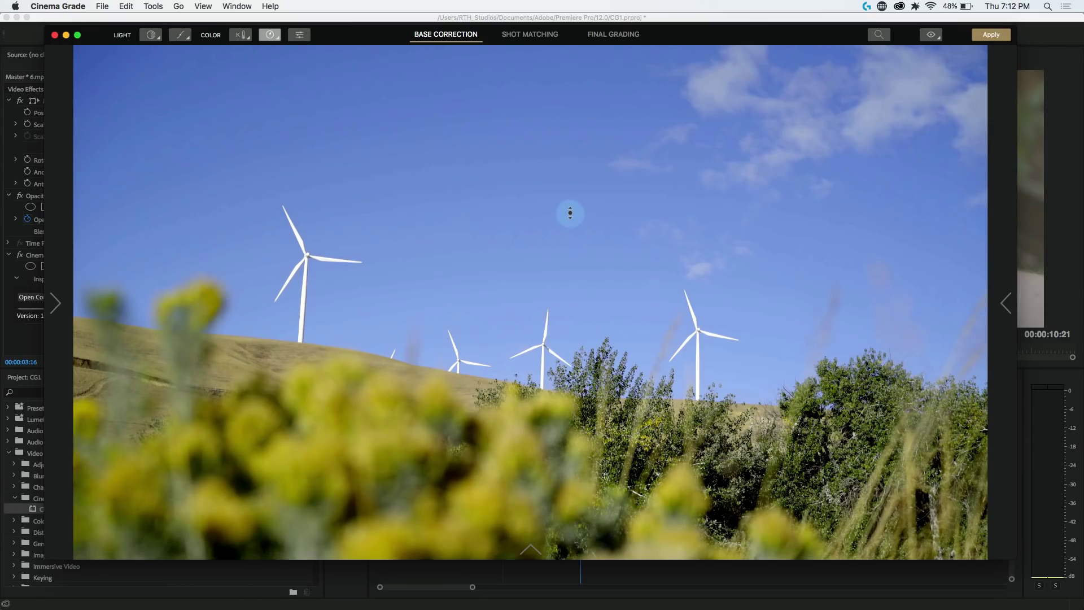
left_click(570, 213)
key("t")
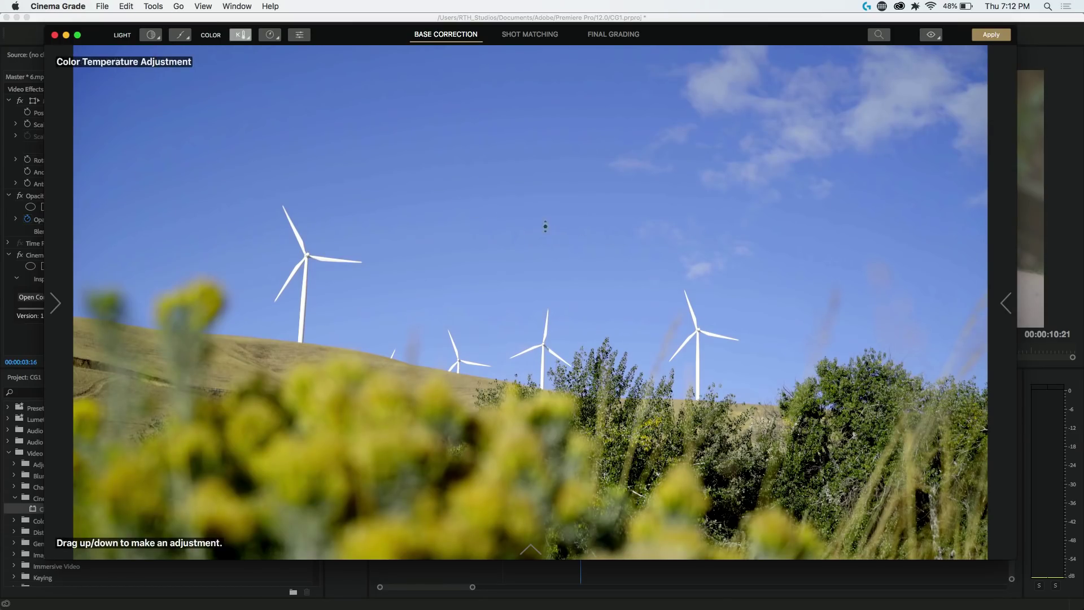
left_click_drag(518, 207, 521, 198)
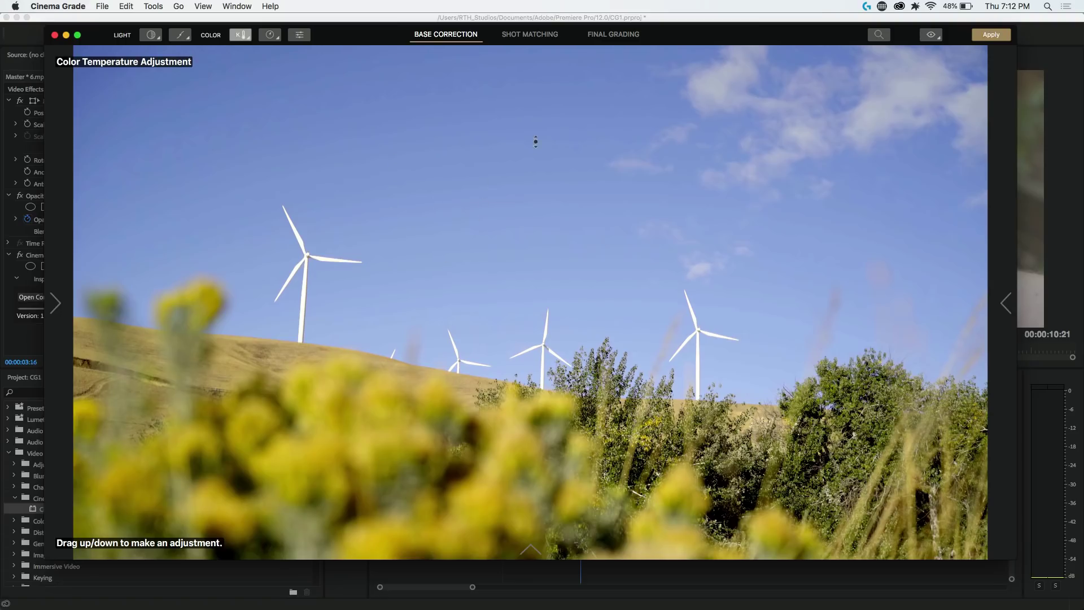
- Shift the hue of the sky in the flower shot toward a cleaner, more cyan blue
key("h")
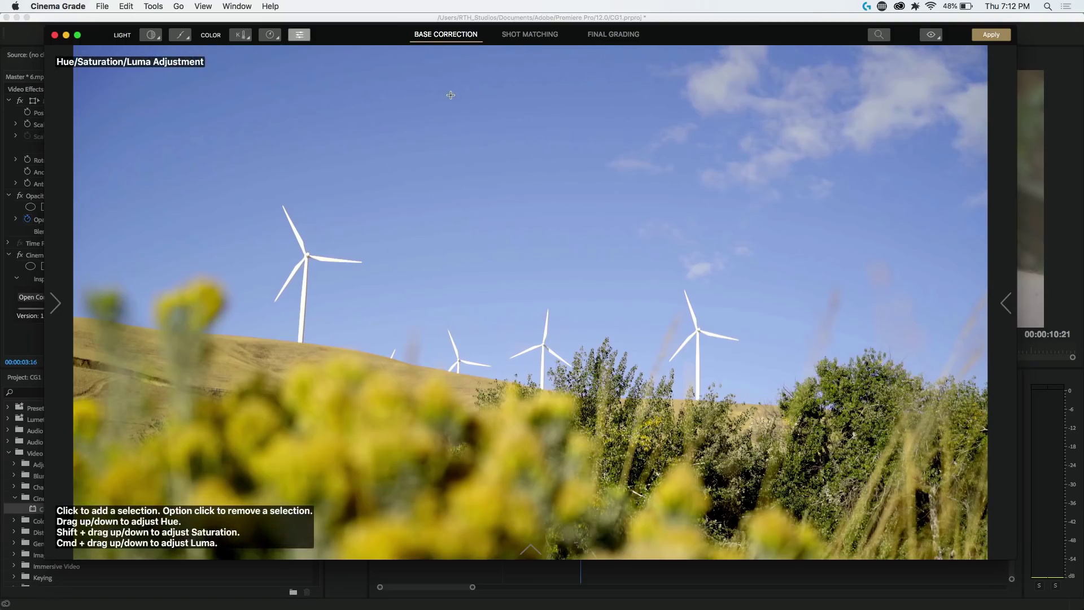
left_click_drag(454, 96, 452, 73)
mouse_move(453, 93)
left_mouse_down()
mouse_move(452, 104)
mouse_move(452, 74)
left_mouse_up()
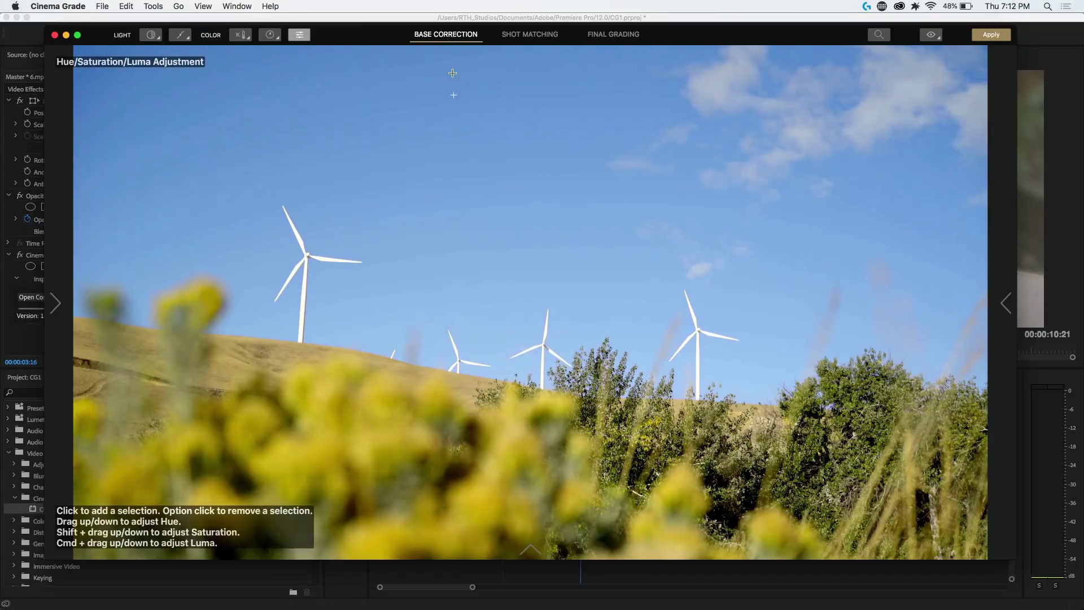
- Shift the hue of the yellow flowers toward orange and fine-tune their color
left_click(381, 390)
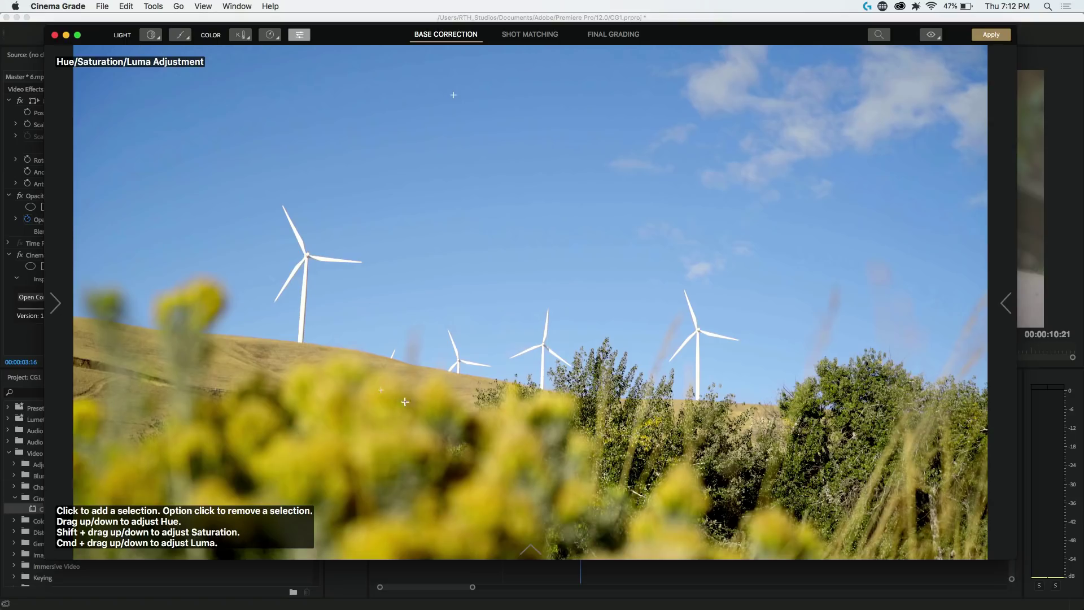
left_click_drag(383, 391, 381, 375)
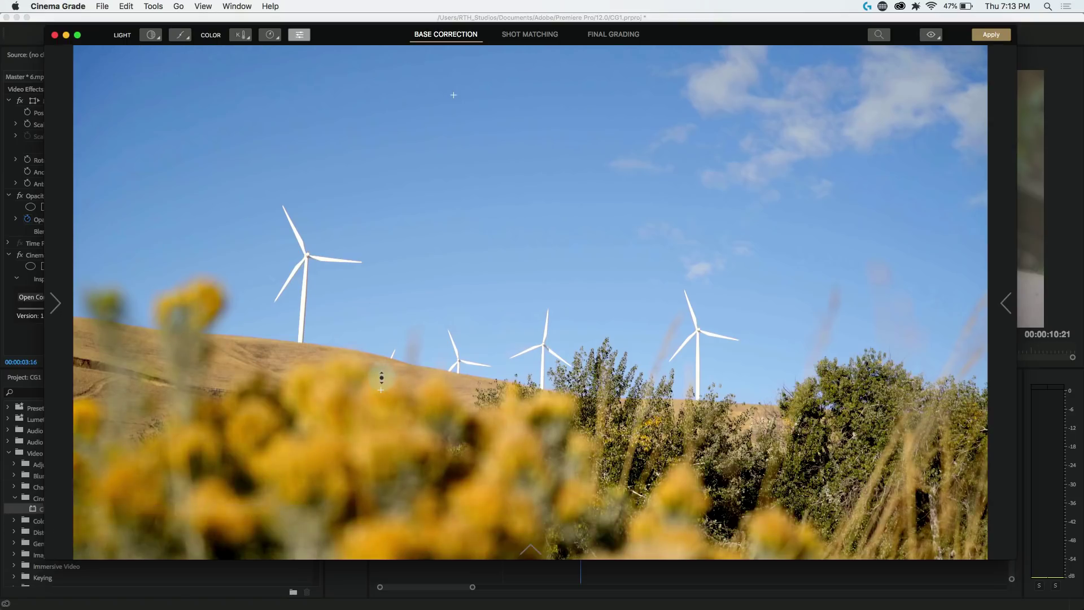
left_click_drag(381, 389, 381, 388)
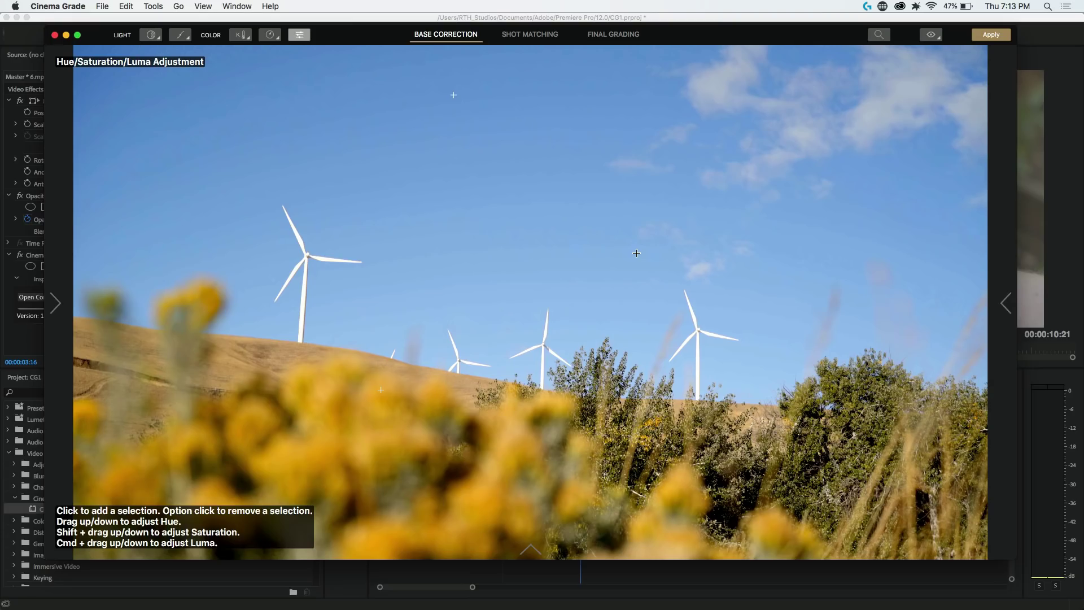
- Switch to shot matching and group the aerial turbine shot with the flower shot as hero in the yellow group
left_click(523, 35)
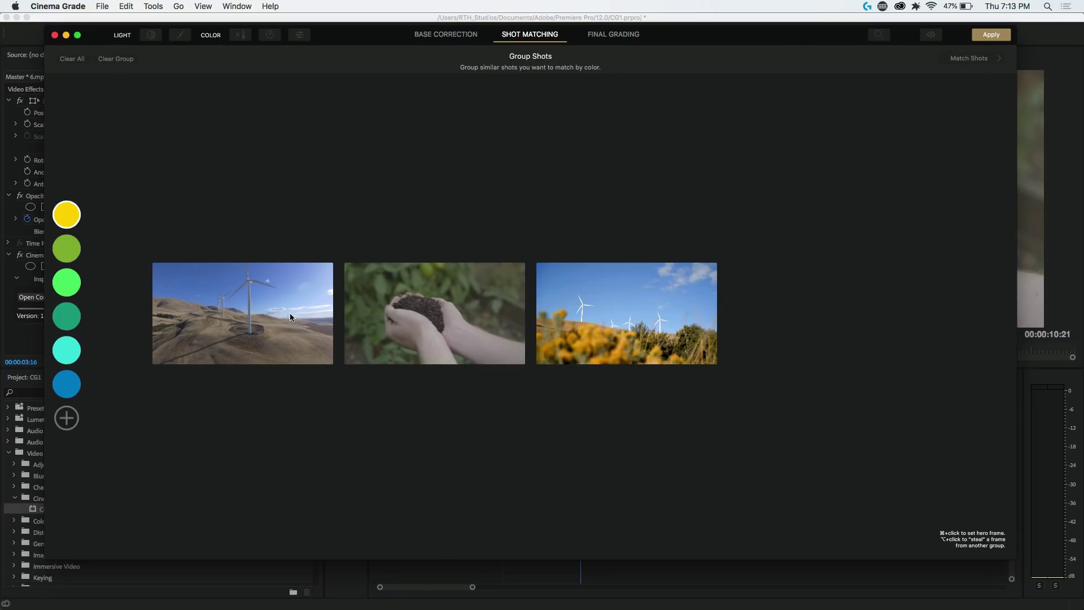
left_click(561, 319)
left_click(295, 360)
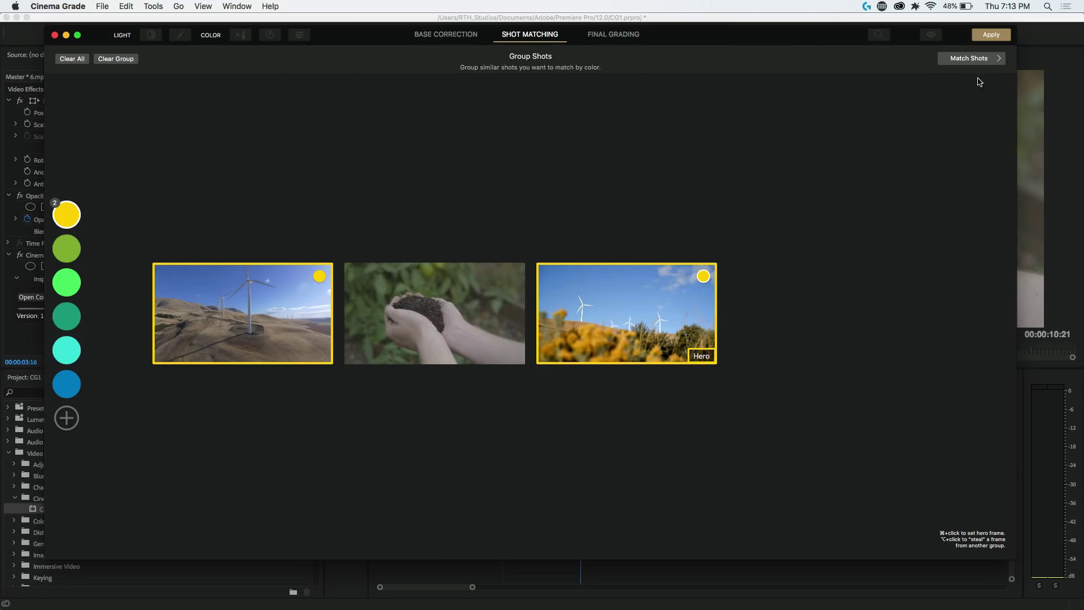
- Open the match view for the yellow group and keep the waveform and vectorscope displays pinned open
left_click(967, 60)
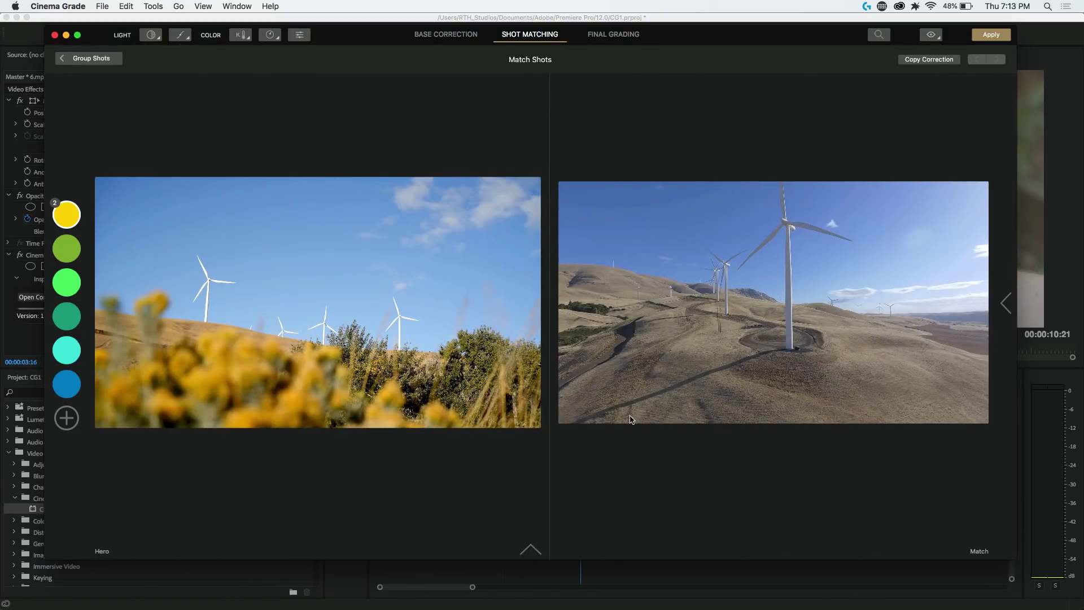
left_click(531, 550)
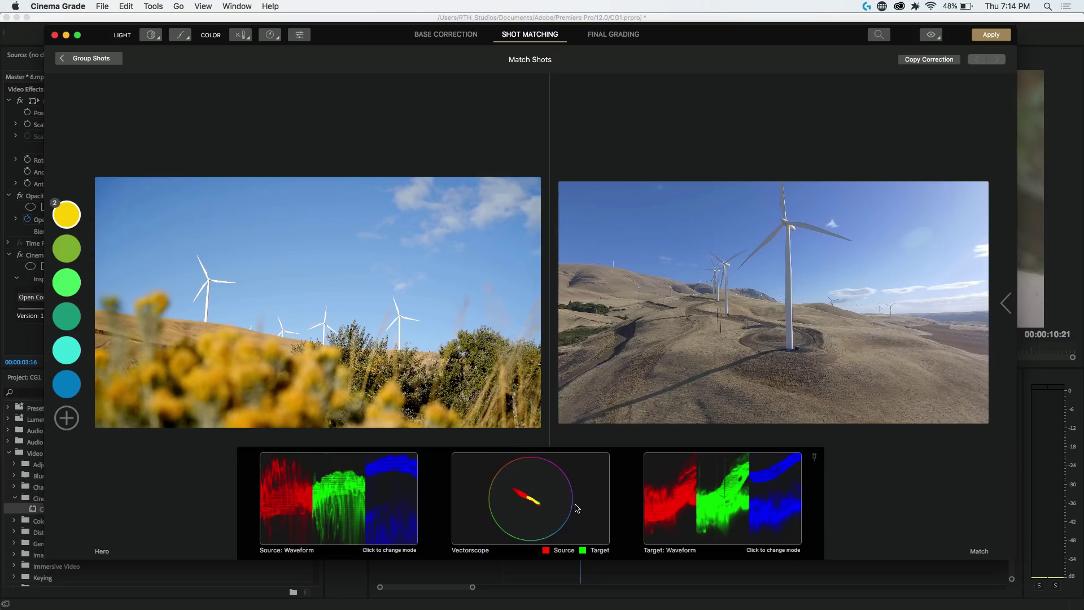
left_click(814, 455)
- Raise the saturation and contrast of the aerial turbine shot to match the hero flower shot
key("s")
left_click_drag(729, 320, 732, 293)
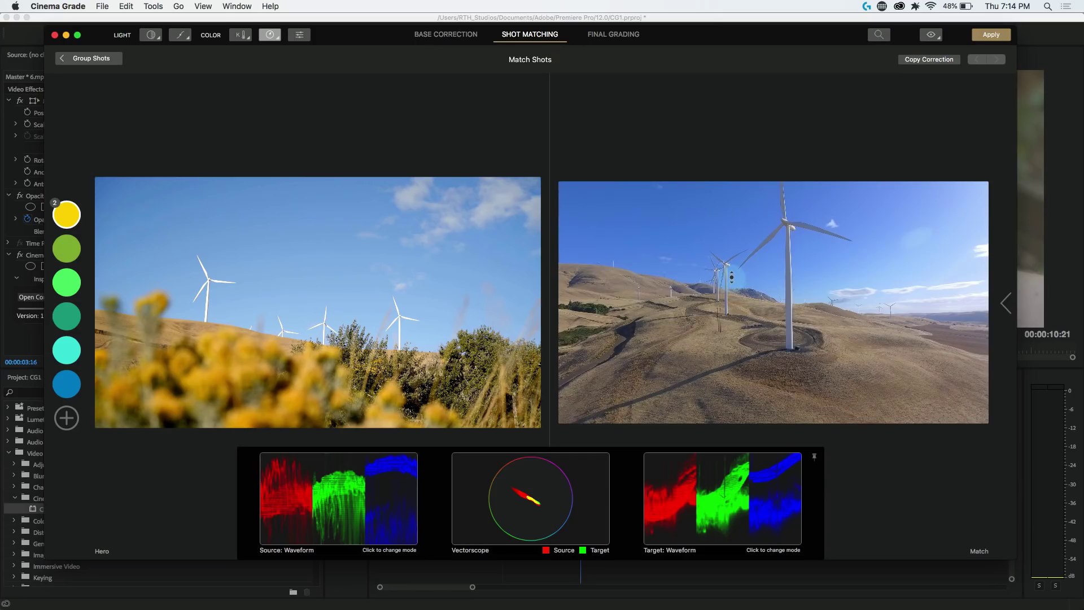
key("2")
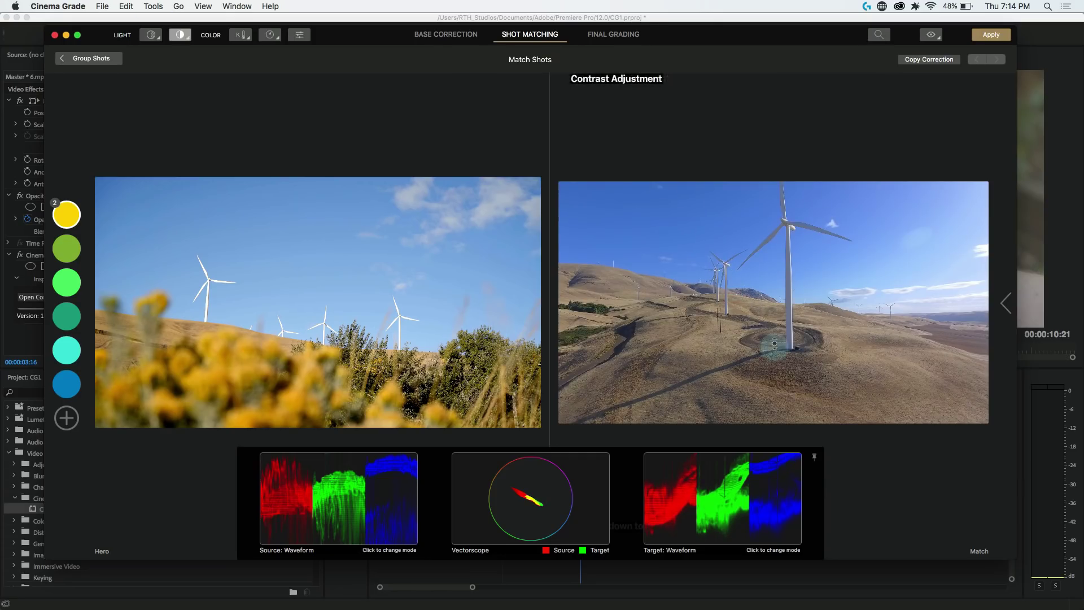
left_click_drag(775, 343, 737, 302)
key("3")
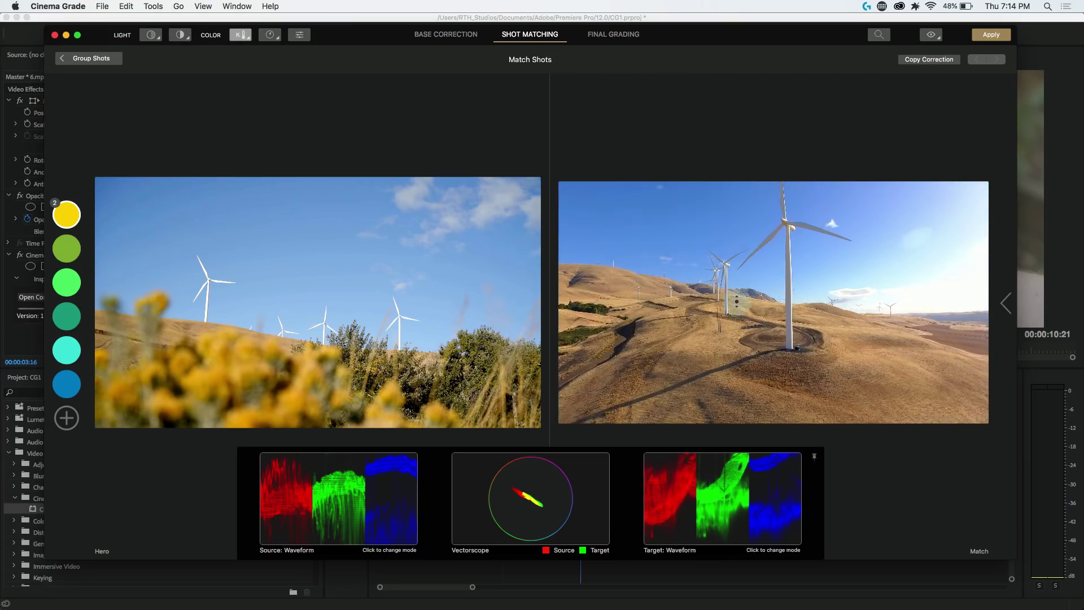
- Adjust the aerial turbine shot's contrast pivot, and balance its tones by darkening the bright sky and slightly lifting the hillside
key("2")
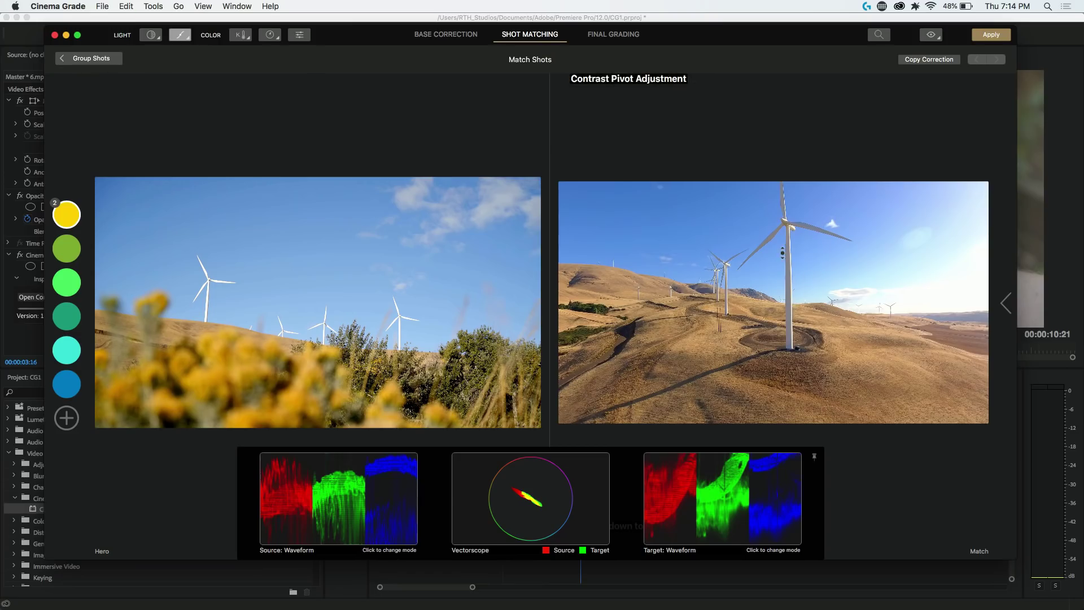
left_click_drag(778, 253, 780, 222)
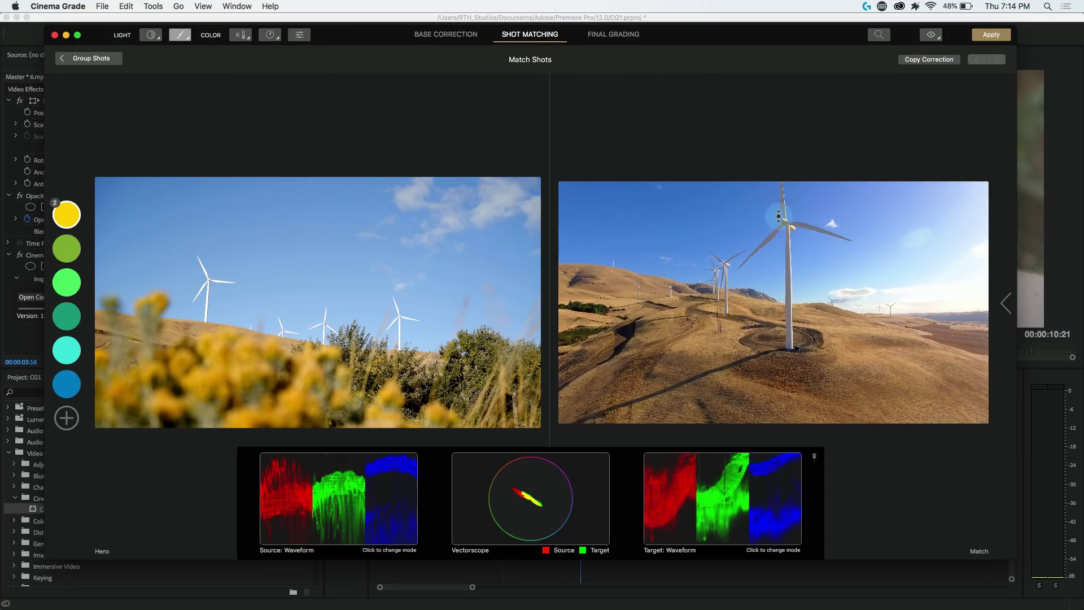
key("1")
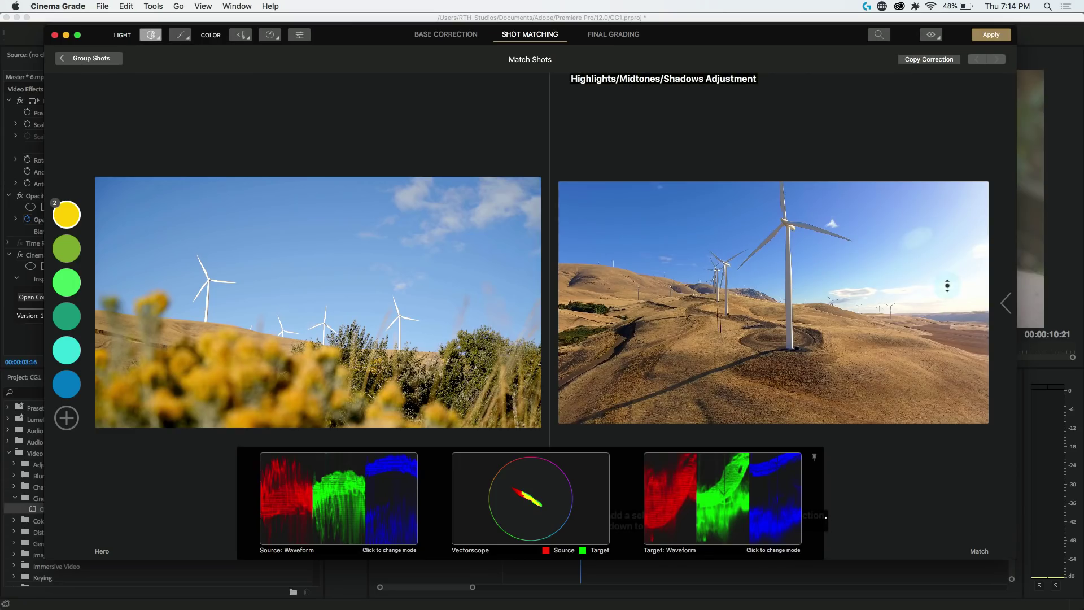
left_click_drag(947, 287, 948, 301)
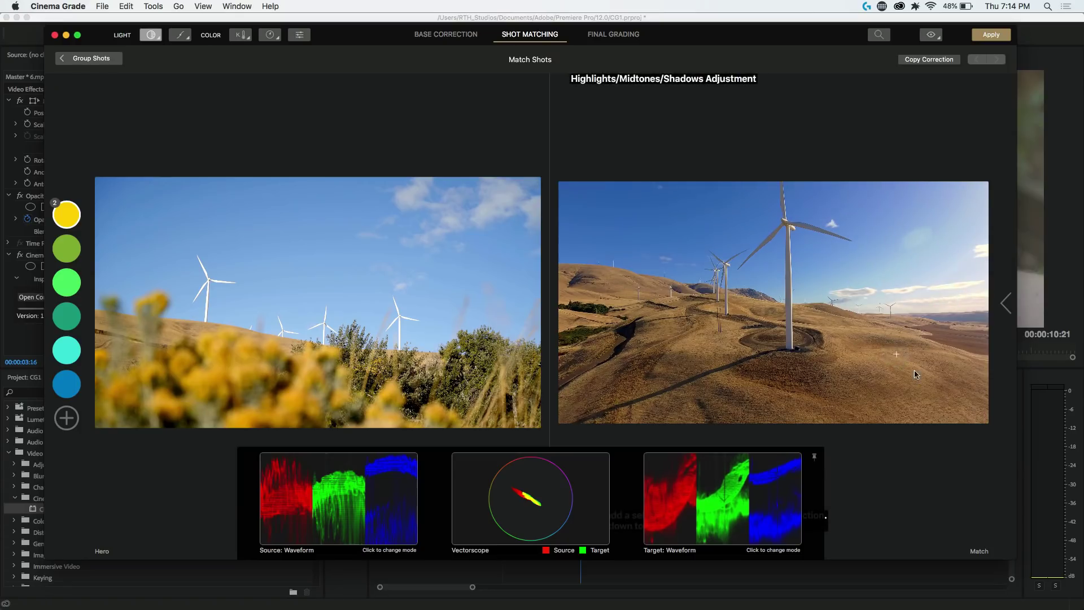
left_click_drag(895, 354, 895, 349)
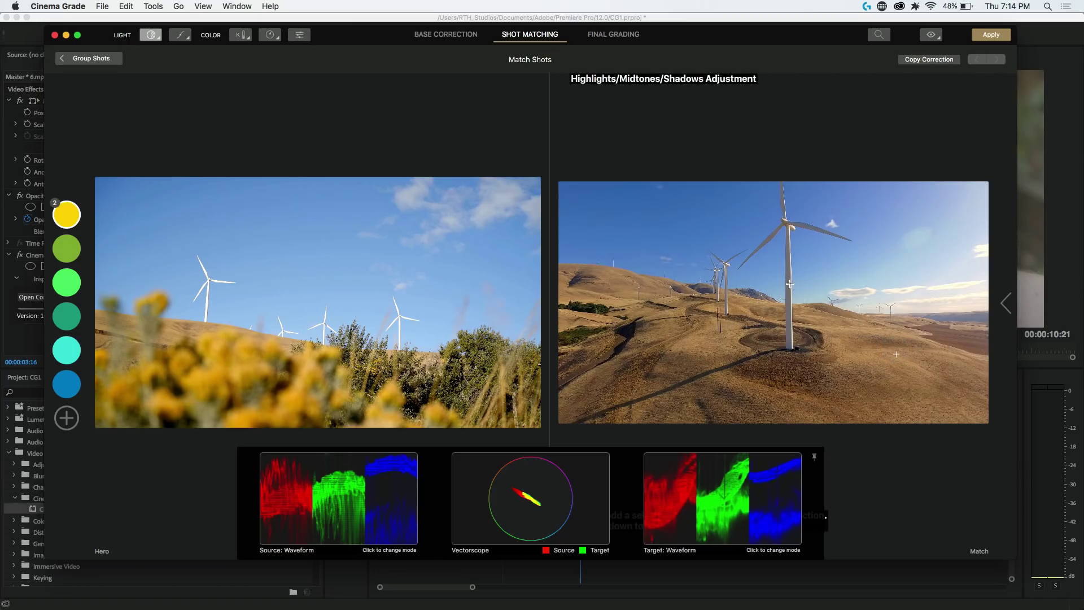
- Fine-tune the aerial turbine shot's color temperature and the hue of its blue sky, and apply the correction
key("t")
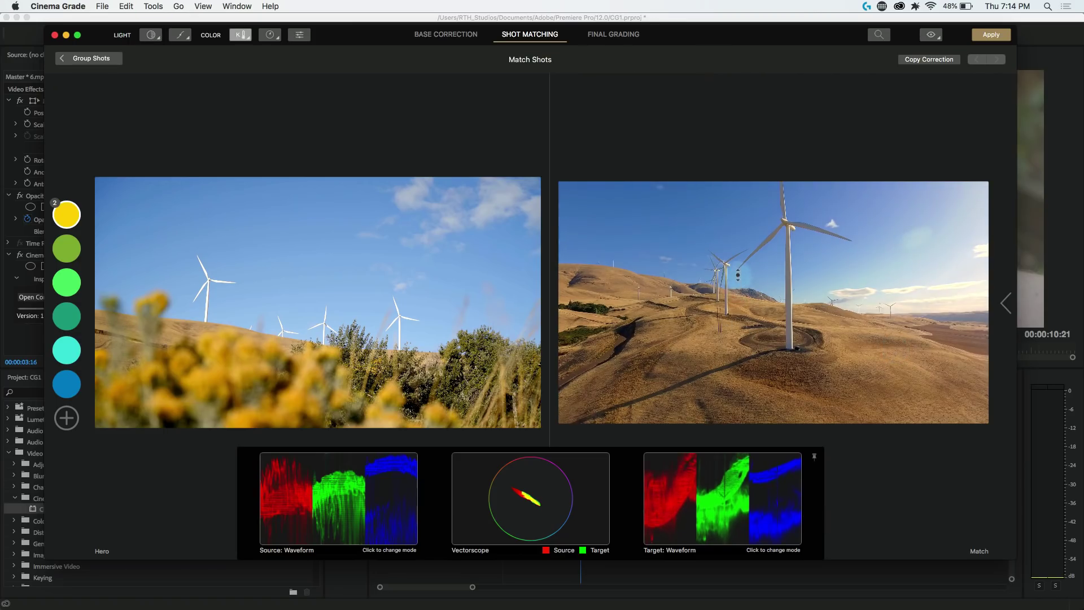
left_click_drag(739, 275, 737, 280)
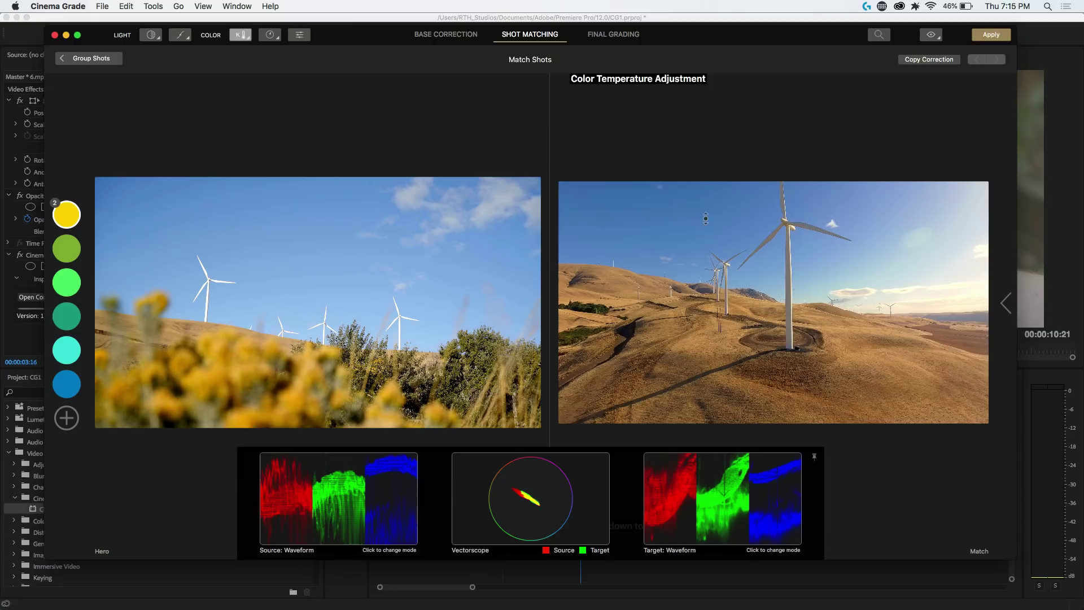
key("h")
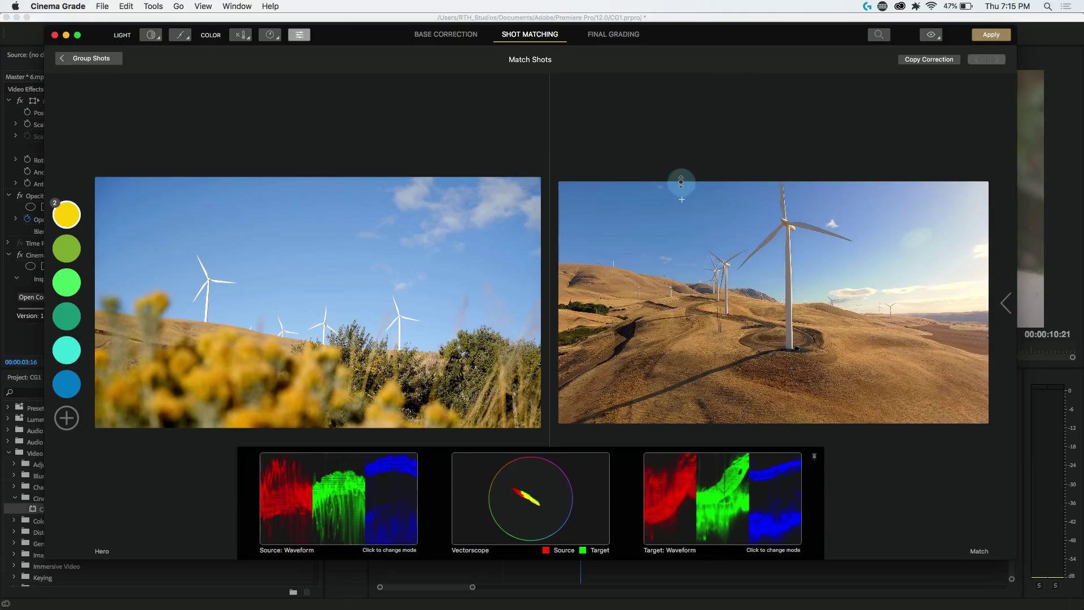
key("Return")
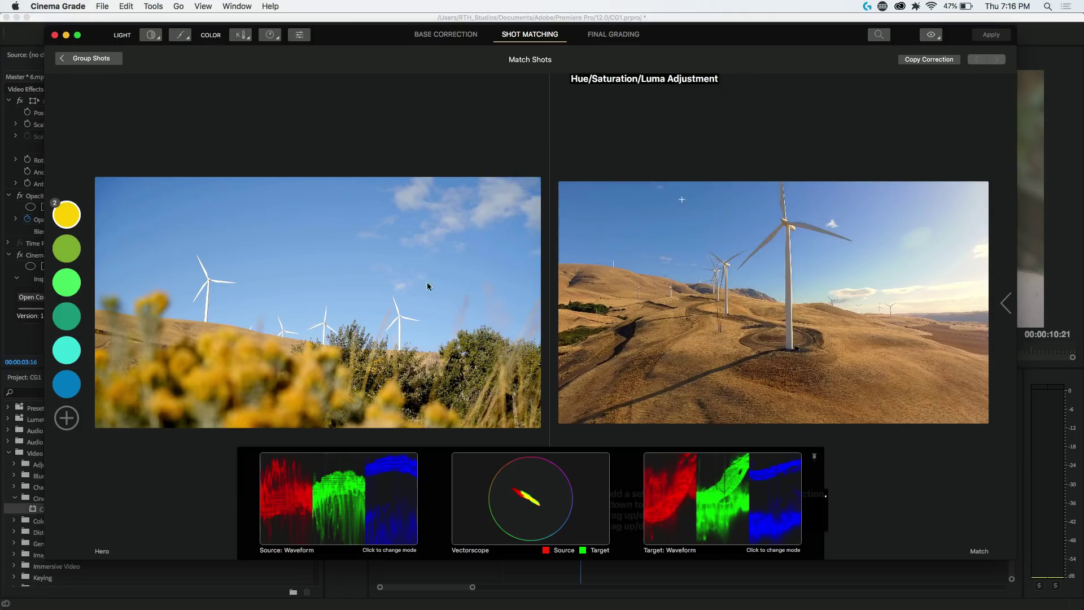
- Switch to final grading and accept the GC_VII_Rebel-709 look from the GC_VENGEANCEII REC709 LUTs for group 1
left_click(612, 35)
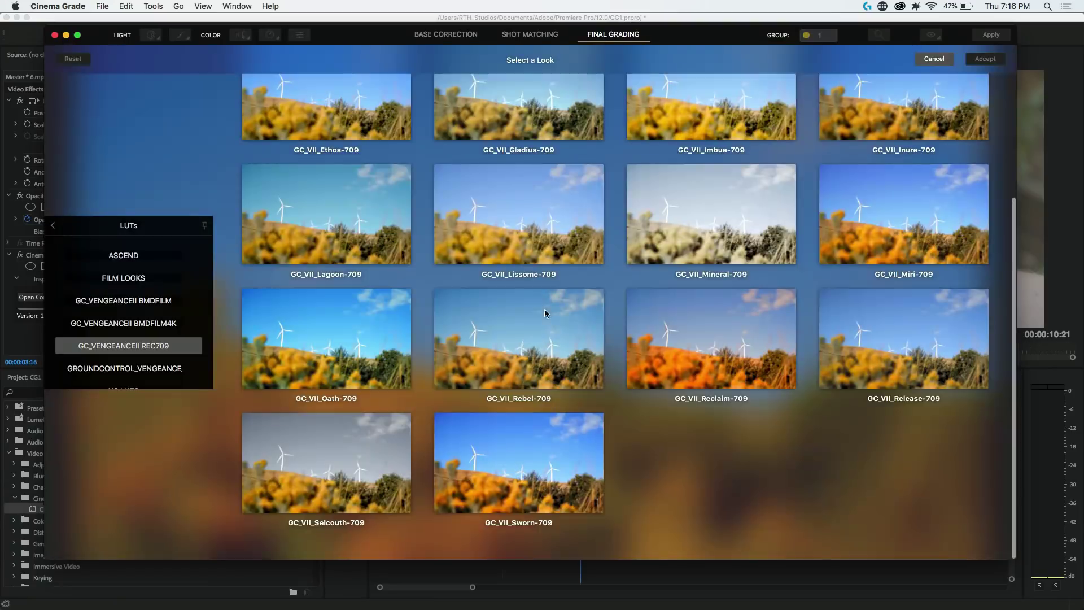
left_click(536, 319)
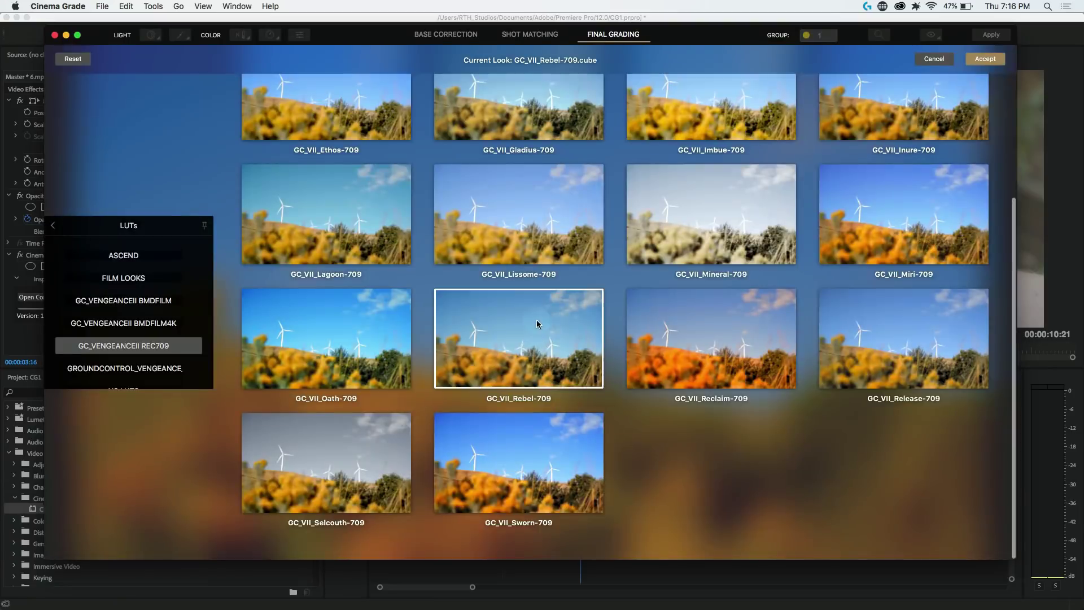
left_click(986, 58)
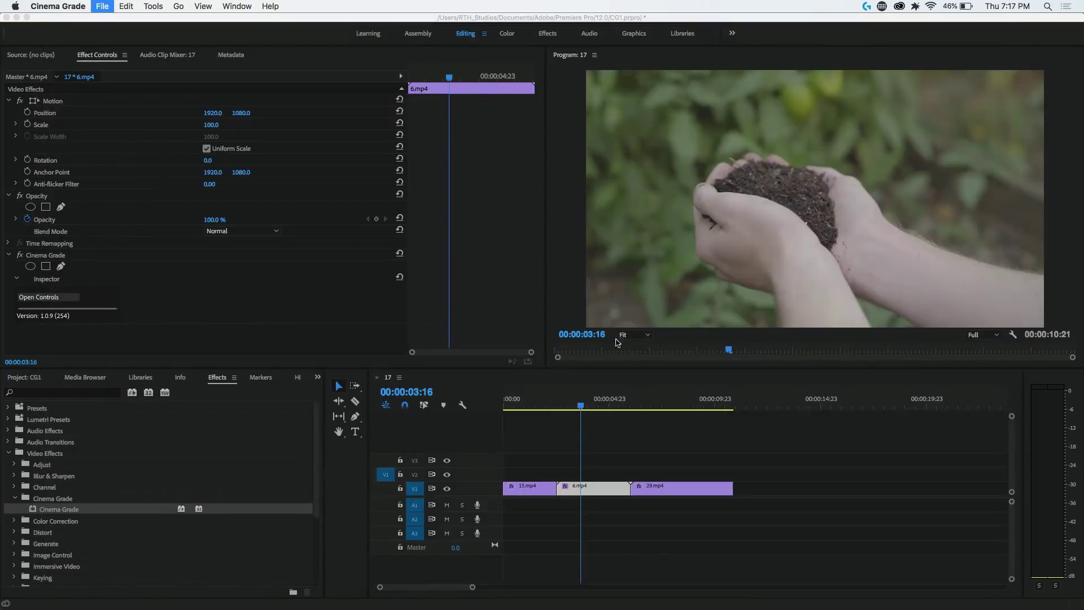
- Compare the graded aerial turbine clip with the graded flower clip by jumping between them in the Premiere Pro timeline
left_click(653, 401)
left_click(671, 403)
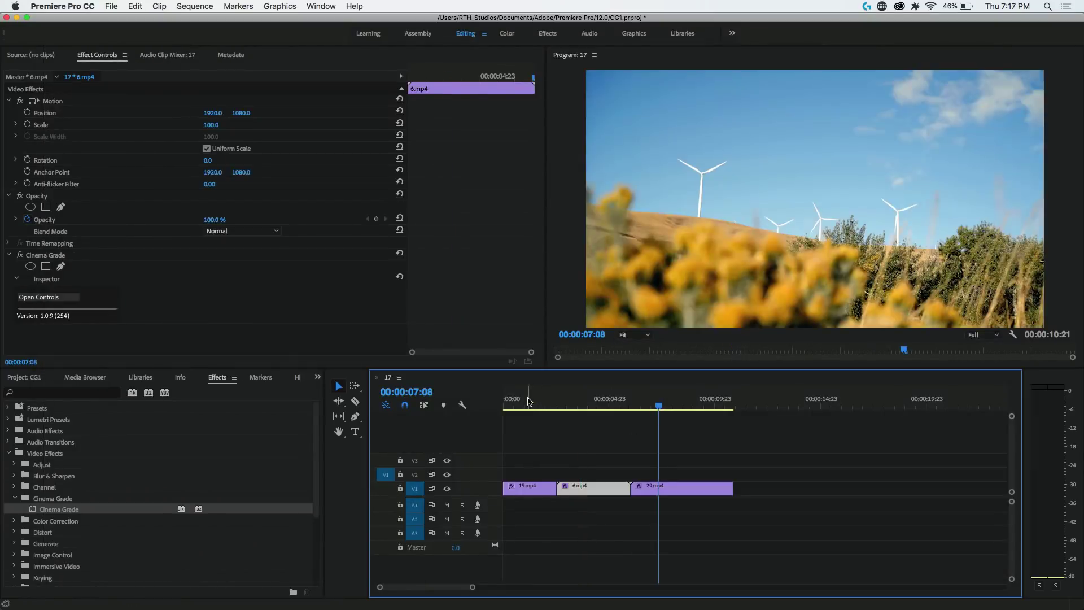
left_click(529, 402)
left_click(673, 403)
left_click(529, 402)
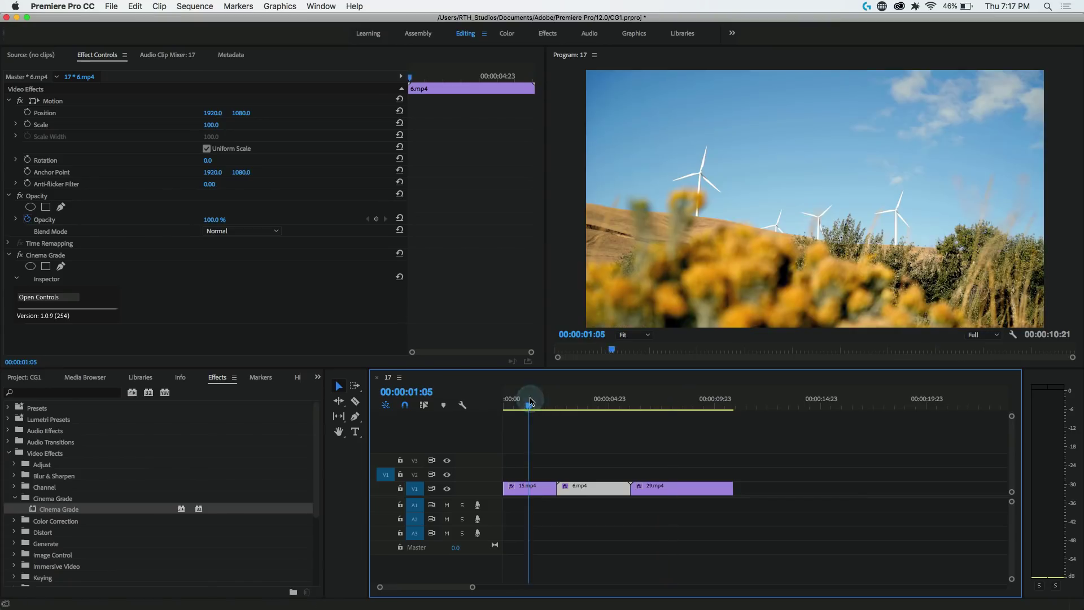
left_click(667, 404)
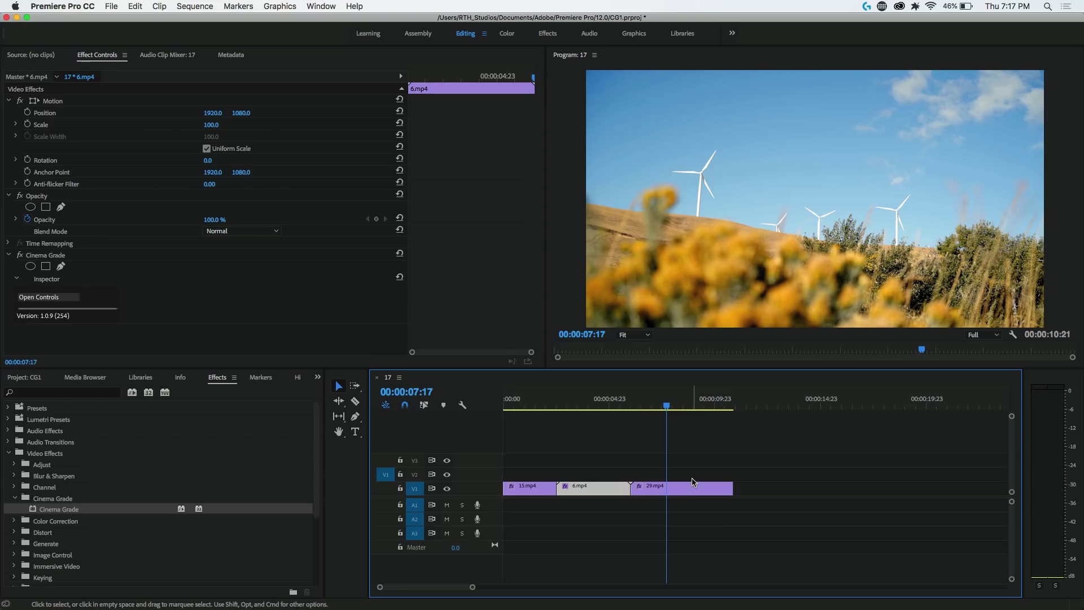
- Reopen Cinema Grade for 6.mp4, raise the contrast and saturation of the hands-with-soil shot, apply the correction and close the plugin
left_click(39, 297)
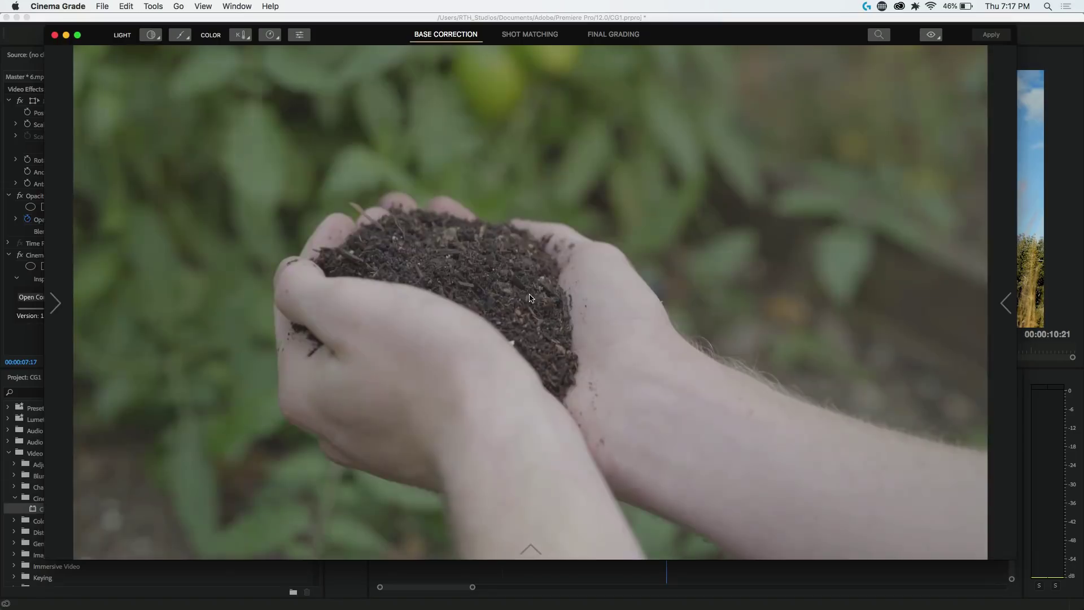
key("c")
left_click_drag(698, 276, 699, 242)
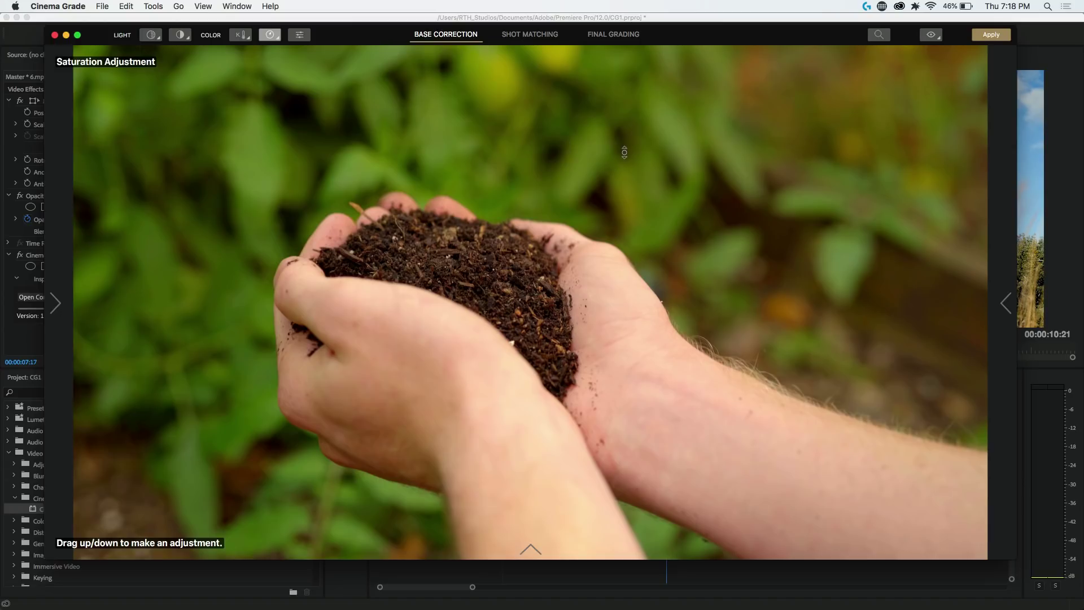
left_click(992, 34)
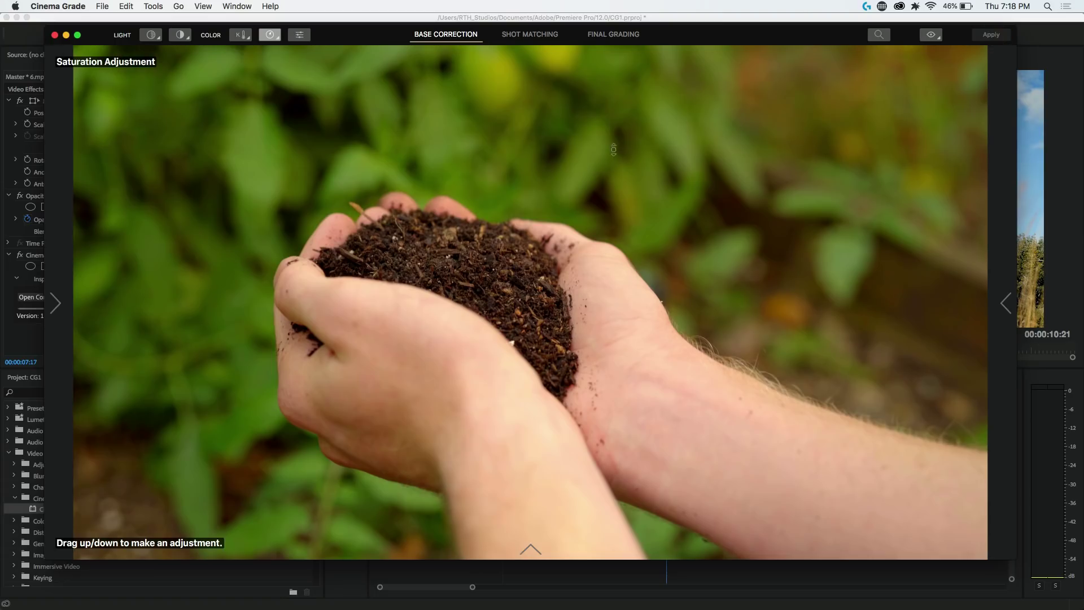
left_click(54, 36)
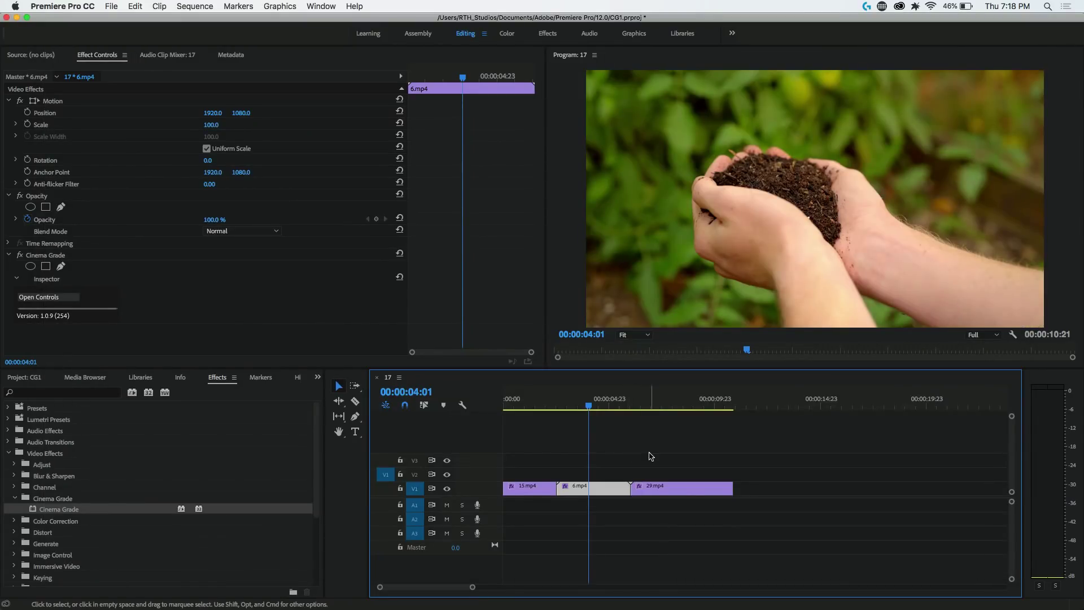